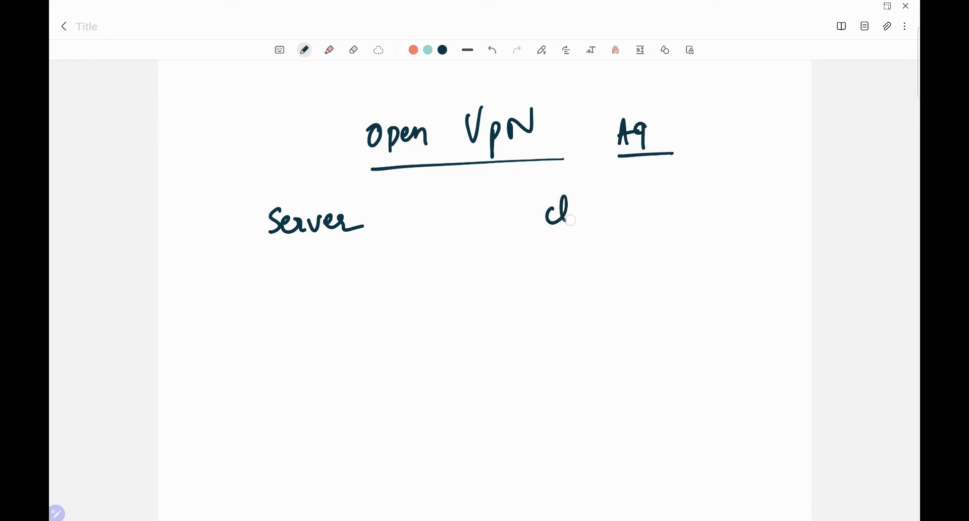
Step: Draw a downward arrow below the word "Server" and handwrite "Archer A9" beneath it
drag(317, 252, 318, 292)
mouse_move(305, 273)
mouse_down()
mouse_move(318, 292)
mouse_move(328, 275)
mouse_up()
mouse_move(258, 314)
mouse_down()
mouse_move(258, 348)
mouse_move(295, 343)
mouse_up()
mouse_move(301, 319)
mouse_down()
mouse_move(299, 339)
mouse_move(376, 330)
mouse_up()
drag(393, 318, 392, 343)
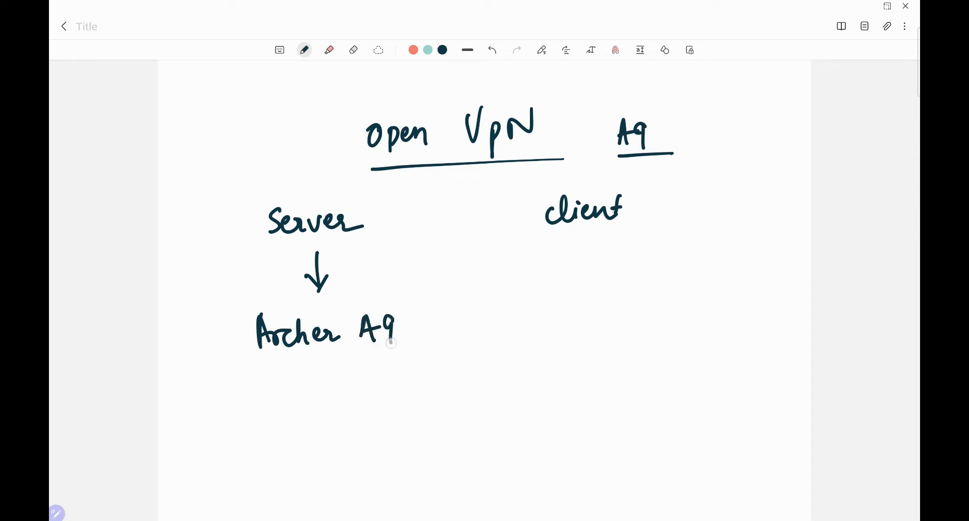
Step: Underline the word "client", draw a downward arrow below it, and handwrite the client notes beneath the arrow
drag(552, 243, 627, 236)
drag(609, 251, 609, 301)
drag(597, 283, 609, 302)
drag(609, 301, 620, 285)
mouse_move(578, 335)
mouse_down()
mouse_move(608, 324)
mouse_move(631, 334)
mouse_up()
mouse_move(639, 311)
mouse_down()
mouse_move(639, 334)
mouse_move(655, 333)
mouse_move(611, 350)
mouse_up()
mouse_move(618, 361)
mouse_down()
mouse_move(633, 347)
mouse_move(607, 395)
mouse_move(617, 383)
mouse_up()
drag(638, 377, 639, 387)
drag(559, 409, 624, 400)
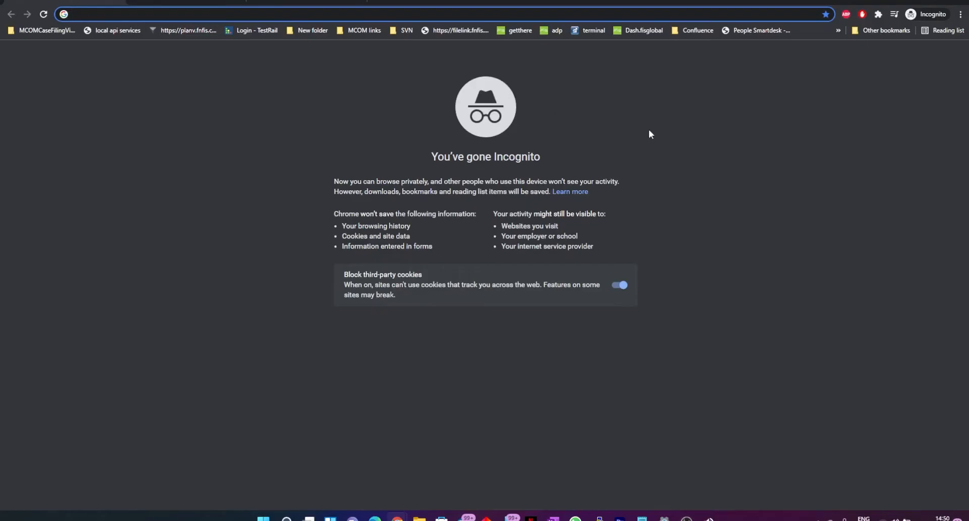
Step: Open a Command Prompt and run ipconfig to list the computer's network configuration
key(super+r)
key(Return)
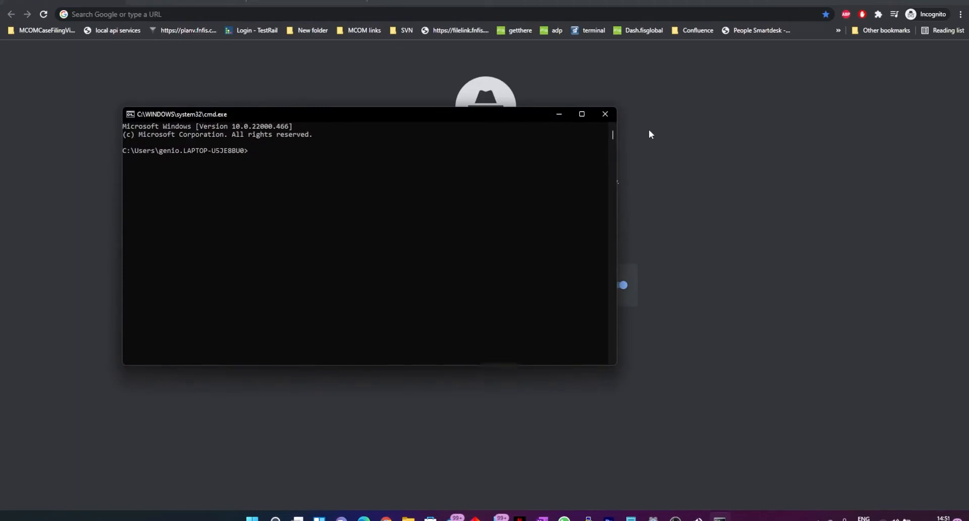
text(ipconfg)
key(BackSpace)
text(ig)
key(Return)
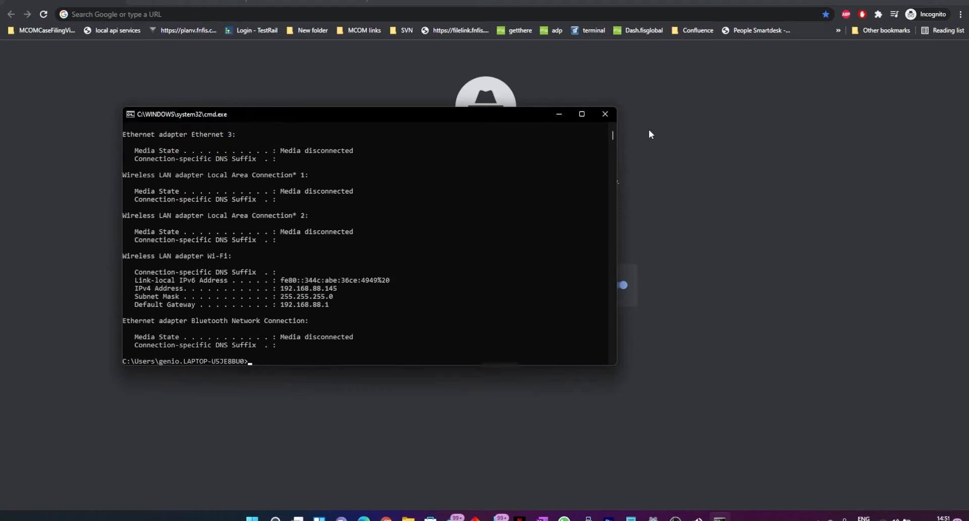
Step: Examine the Wi-Fi adapter's default gateway and IPv4 address, and close the Command Prompt
drag(332, 305, 277, 306)
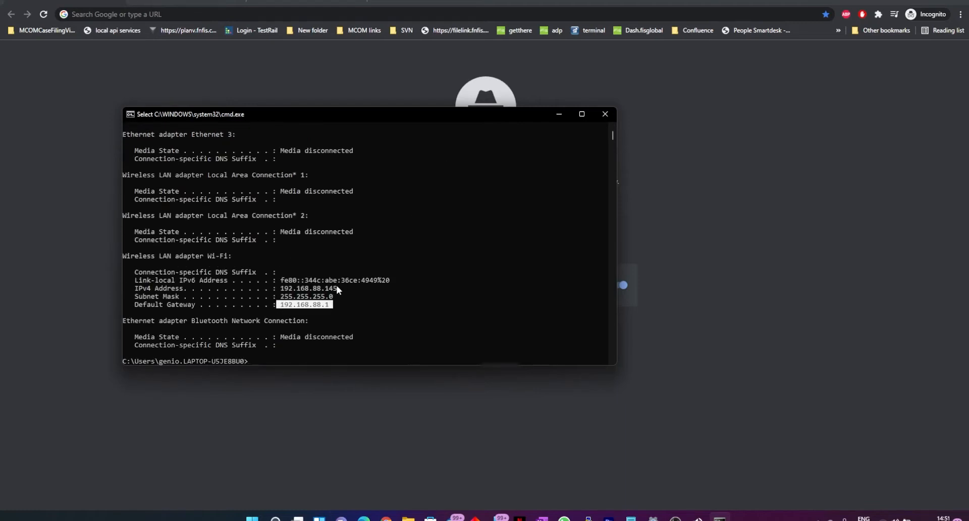
drag(337, 286, 281, 290)
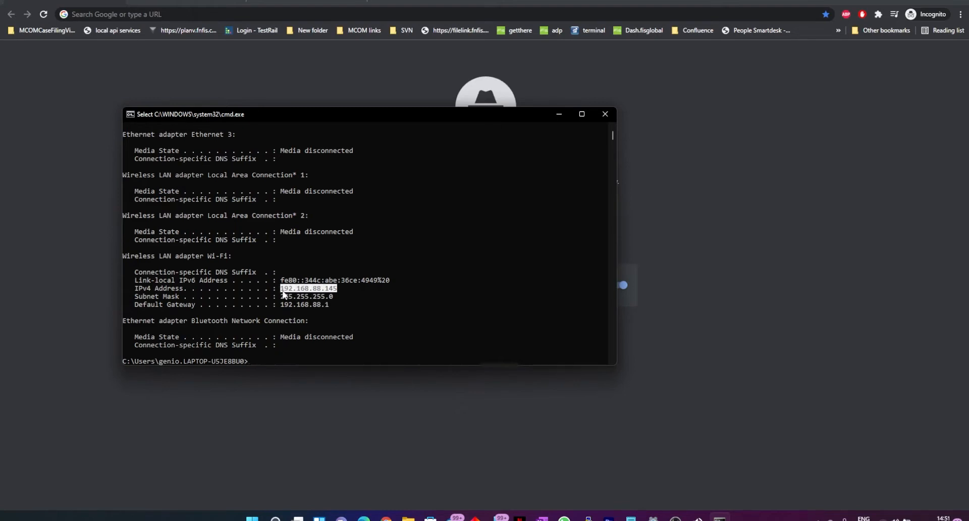
click(605, 115)
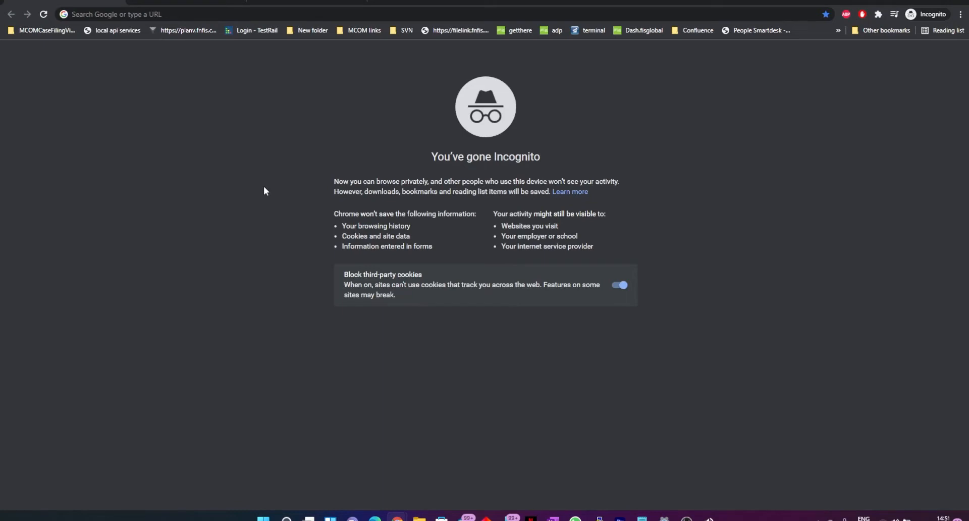
Step: Open the network share \\192.168.88.251\sambashare to check local access, and close its window
key(super+r)
text(\\192)
key(Down)
key(Down)
key(Down)
key(Down)
key(Down)
key(Down)
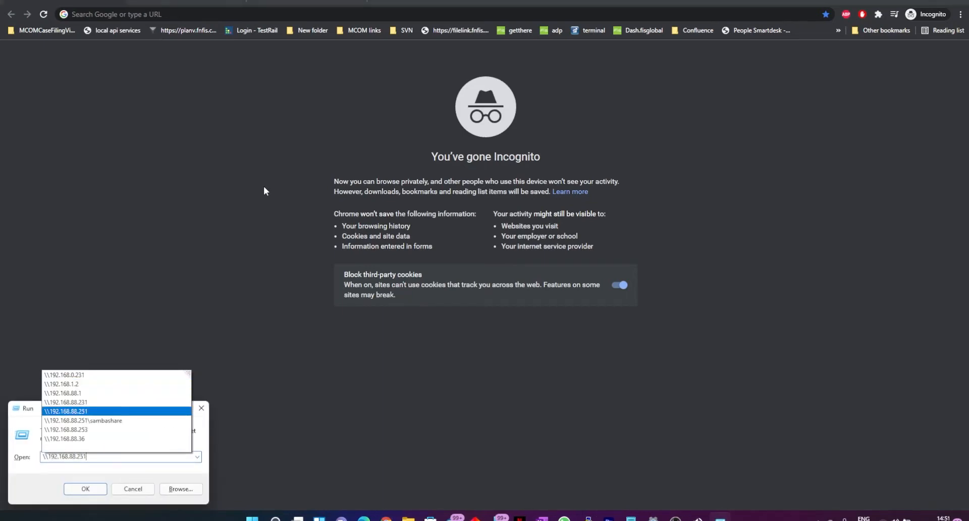
key(Return)
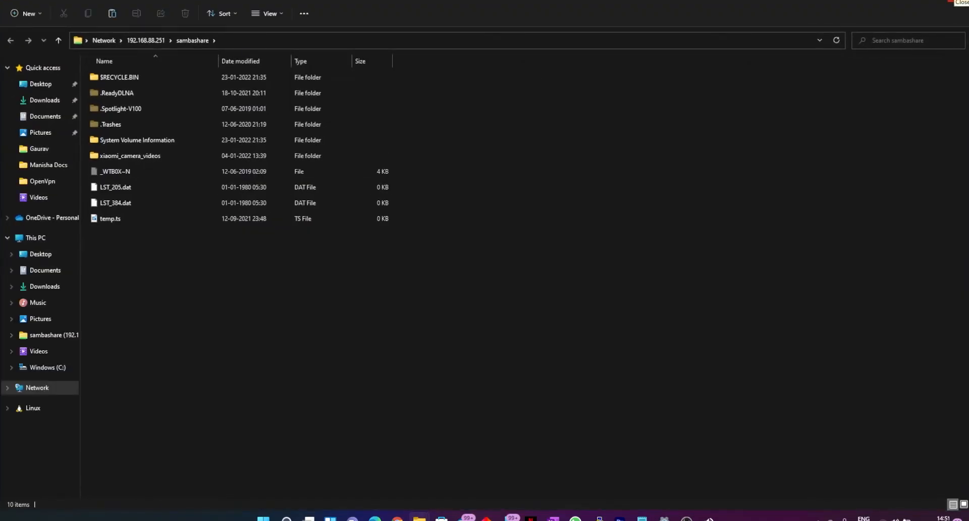
click(957, 3)
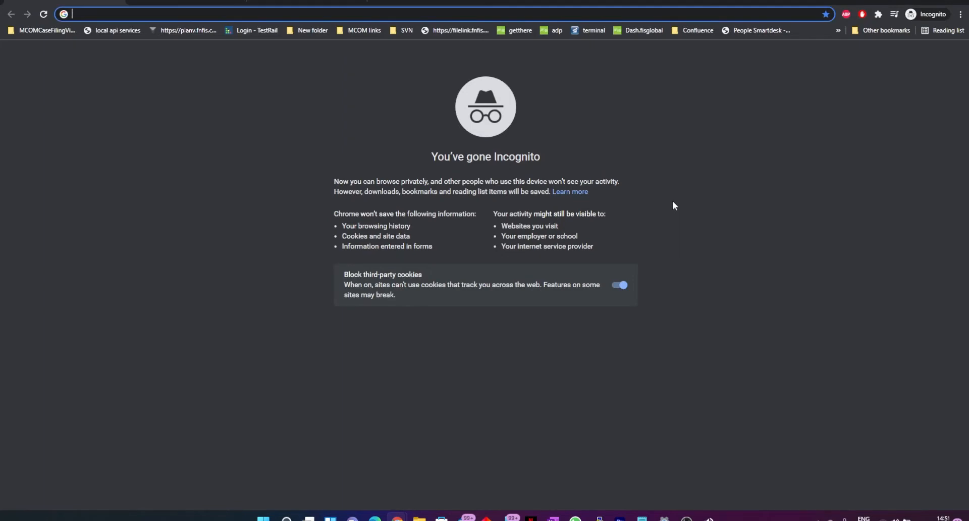
Step: Load the router's login page at 192.168.88.1 in the browser
text(1921.)
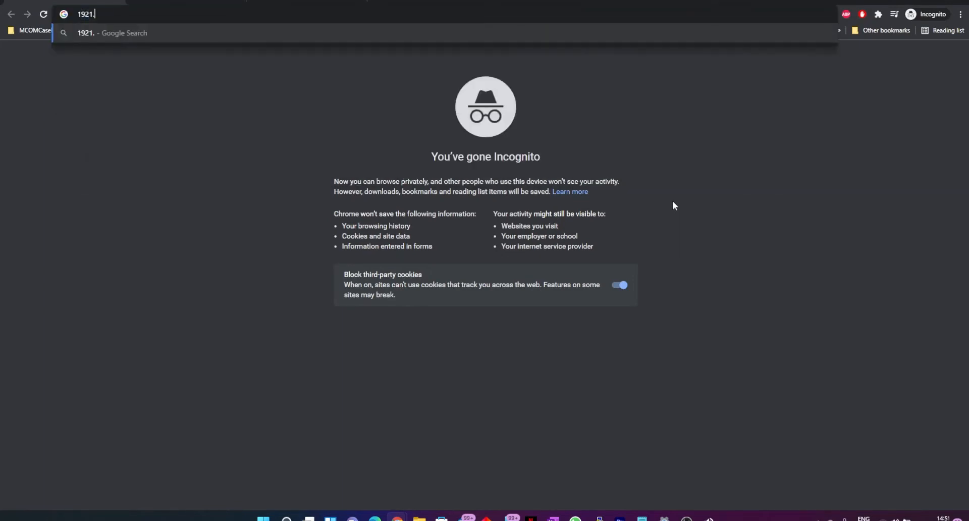
key(BackSpace)
key(BackSpace)
text(.16)
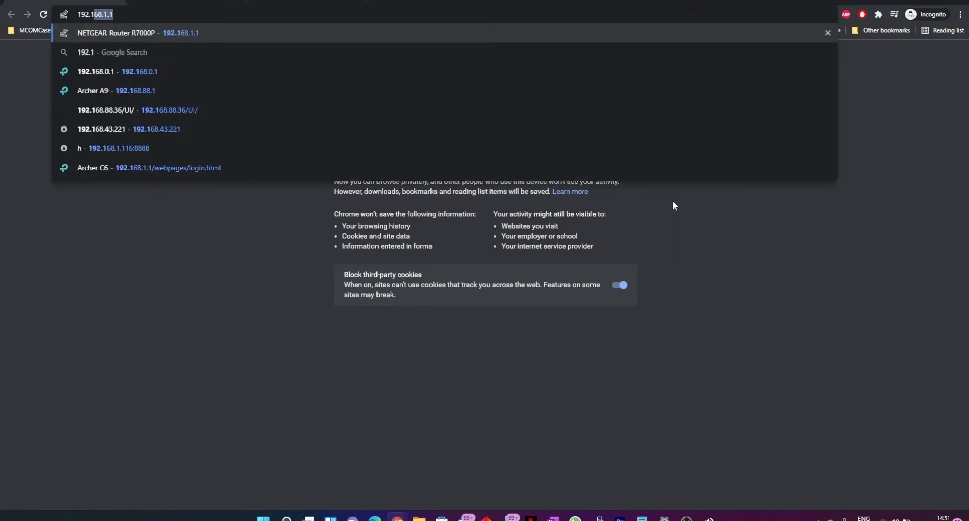
text(8.88.2)
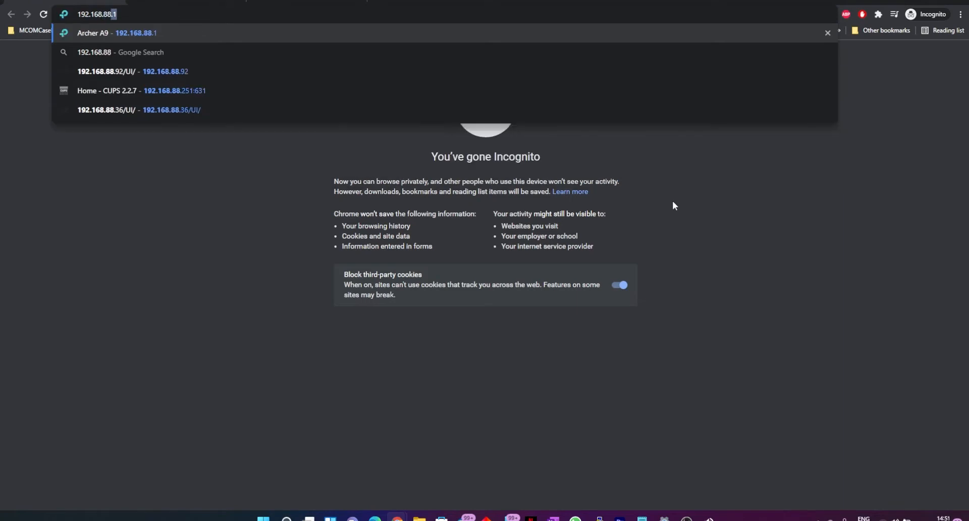
key(BackSpace)
key(BackSpace)
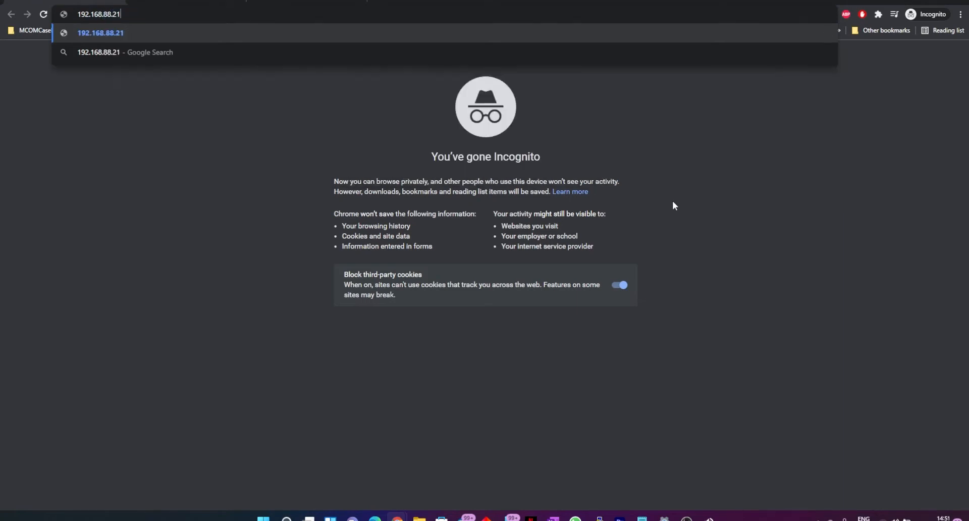
text(1)
key(Return)
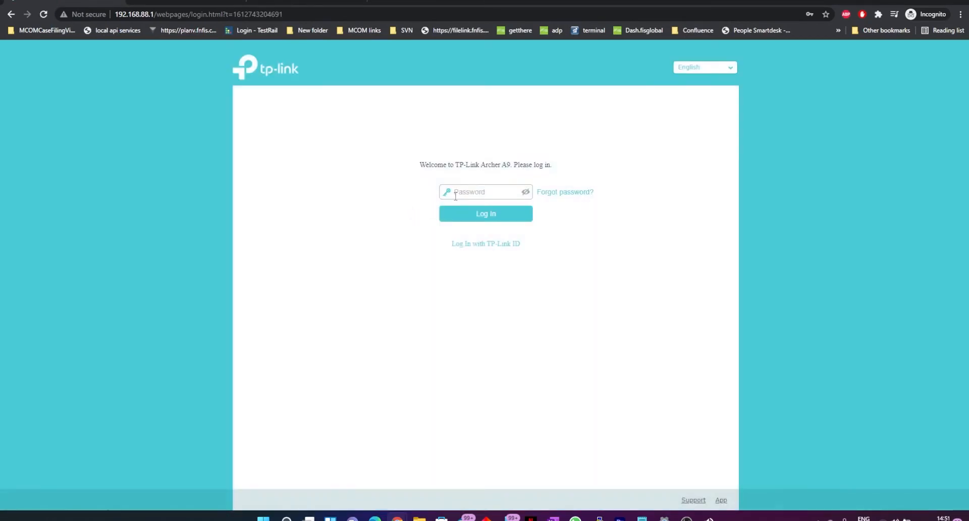
Step: Enter the router's administrator password and log in to the Archer A9
click(456, 196)
text(•••••)
text(••••)
key(Return)
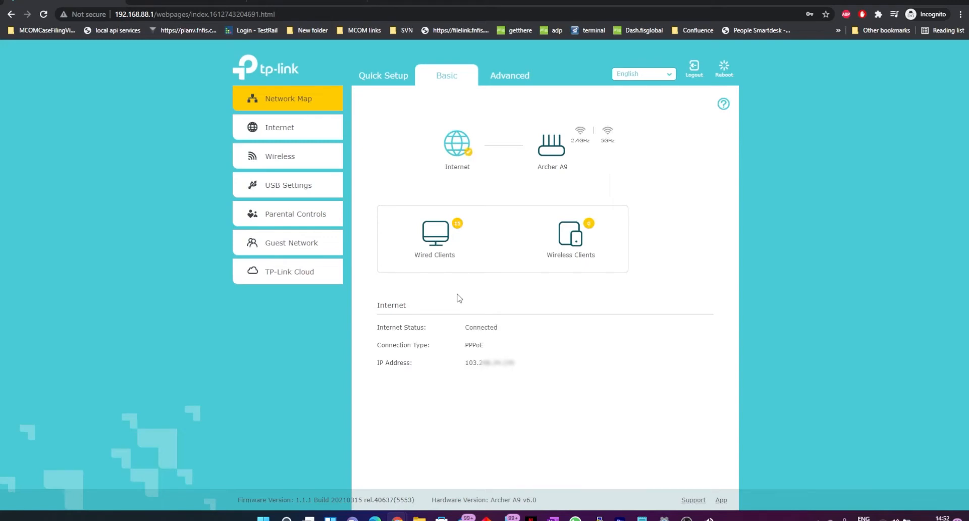
Step: Open the OpenVPN settings of the router's VPN server in the advanced configuration
click(528, 74)
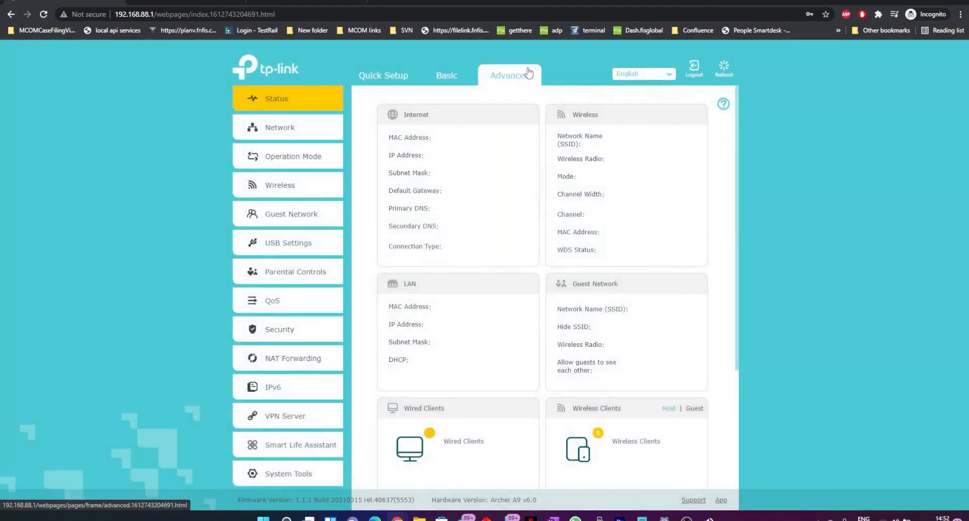
click(299, 420)
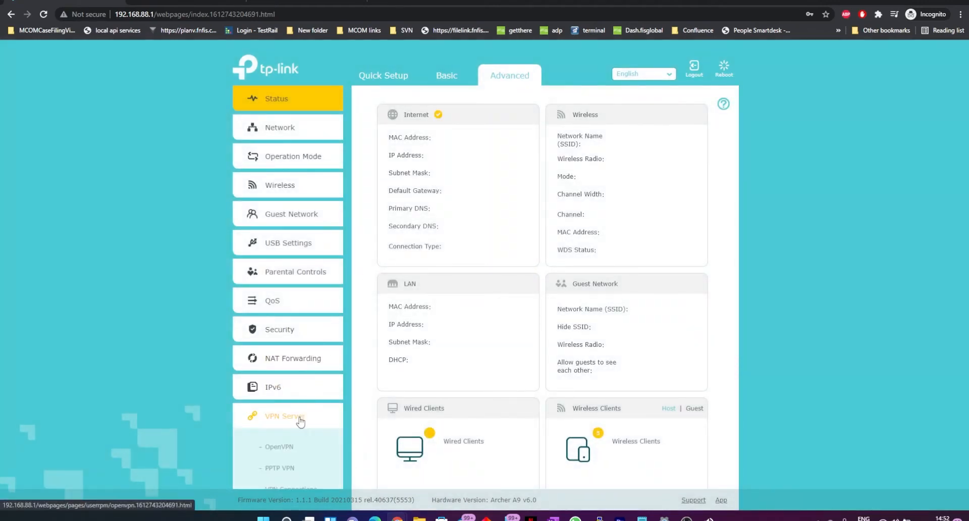
click(278, 449)
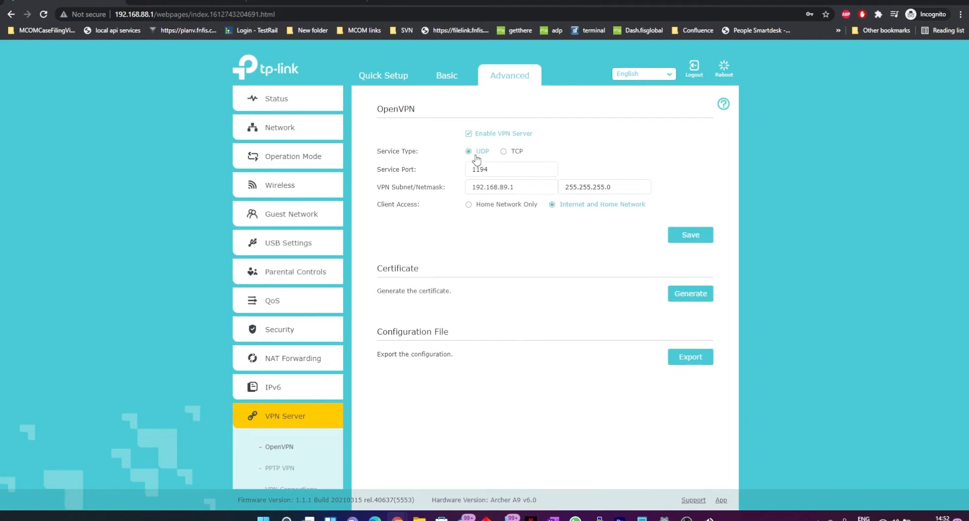
Step: Examine the OpenVPN service port, VPN subnet and netmask fields
drag(497, 171, 466, 177)
drag(519, 189, 470, 190)
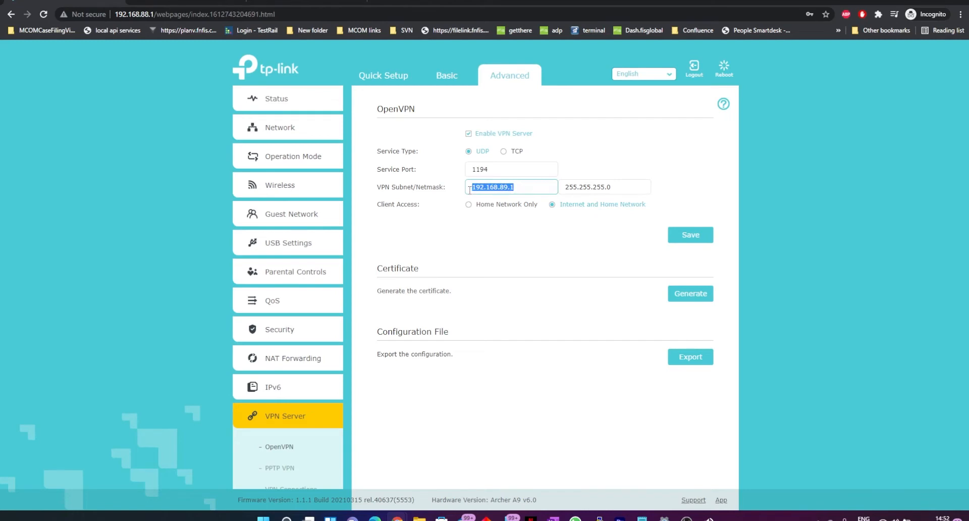
drag(622, 189, 563, 190)
click(505, 228)
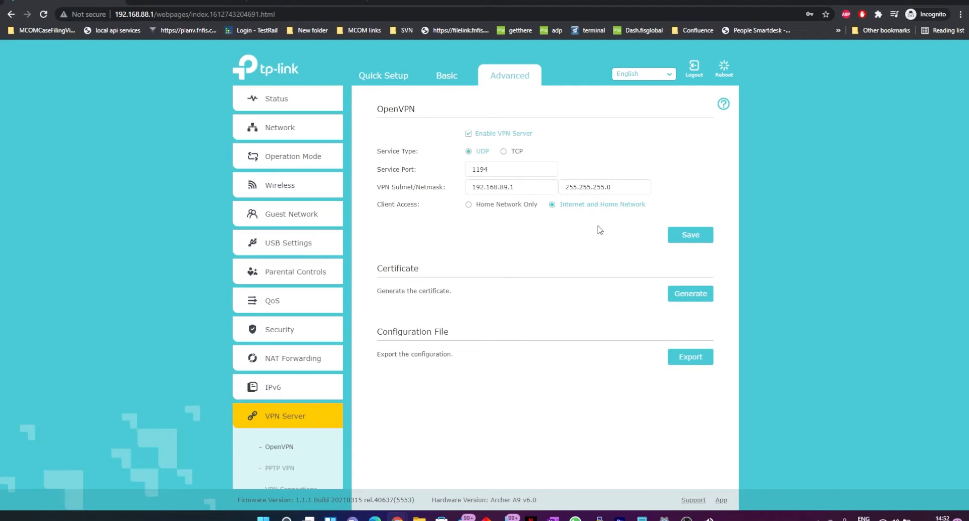
Step: Save the OpenVPN server settings and generate the certificate
click(673, 240)
click(687, 300)
Step: Export the VPN configuration to Downloads as OpenVPN-Config-ArcherA9v6.ovpn, replacing the existing file
click(680, 356)
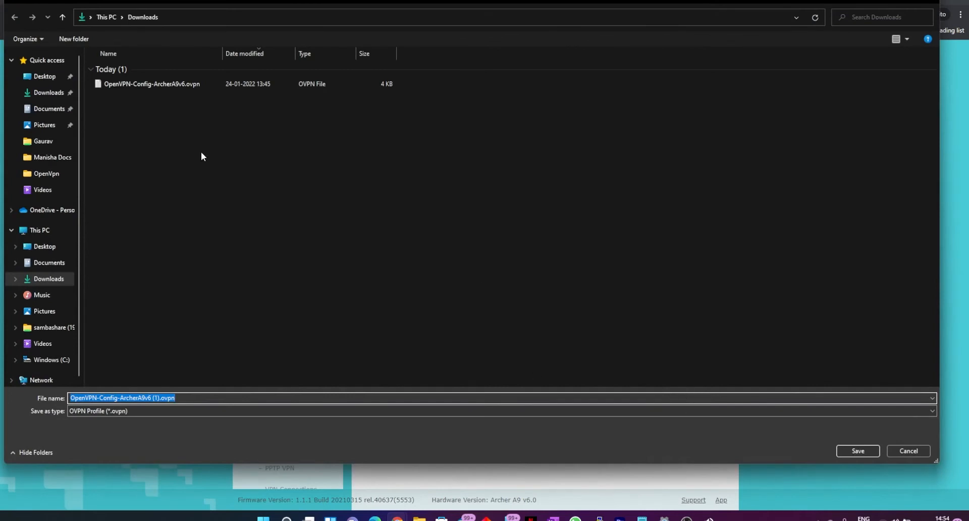
click(192, 89)
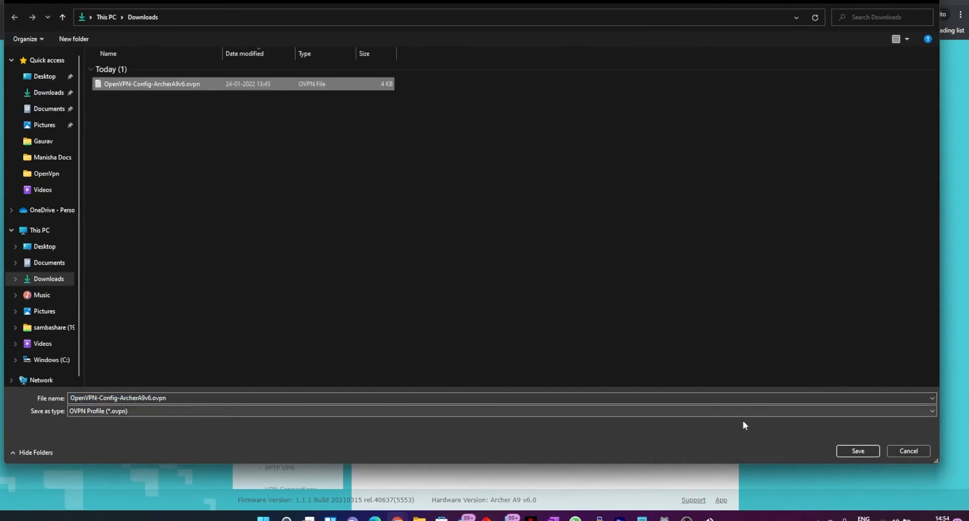
click(853, 449)
click(524, 257)
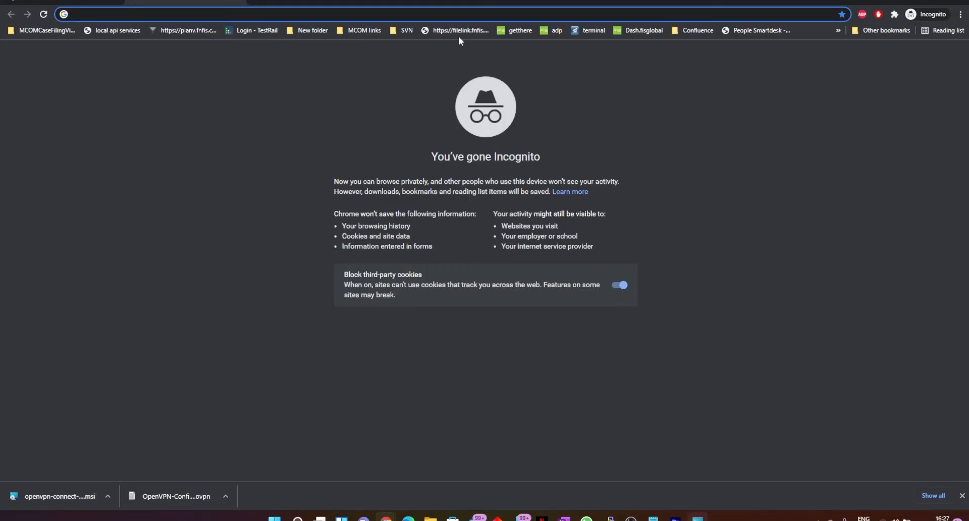
Step: Download OpenVPN Connect for Windows from the VPN client page of openvpn.net into the Downloads folder
text(open)
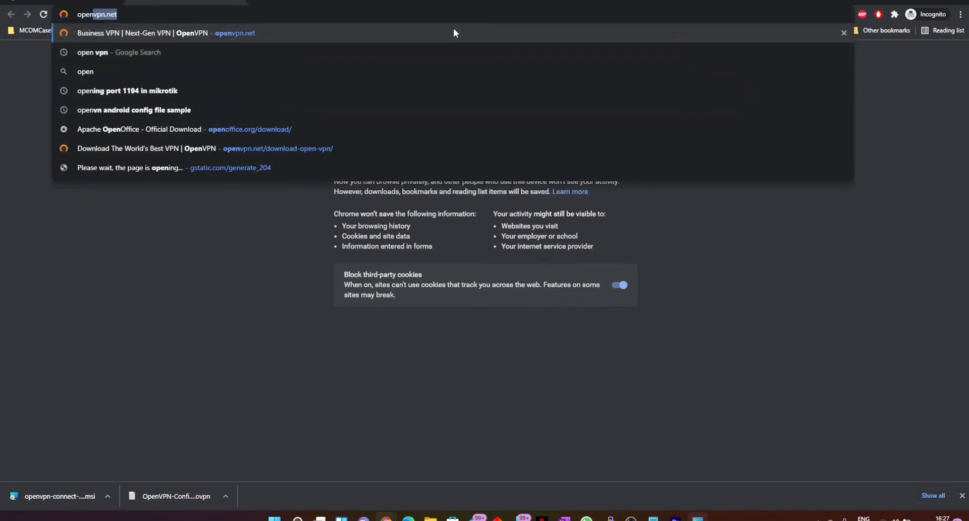
key(Return)
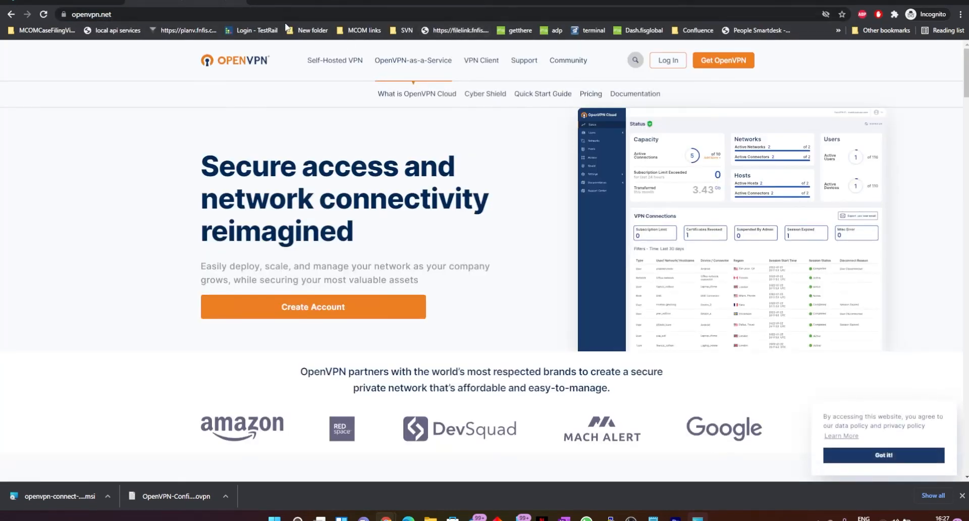
mouse_move(467, 60)
click(484, 95)
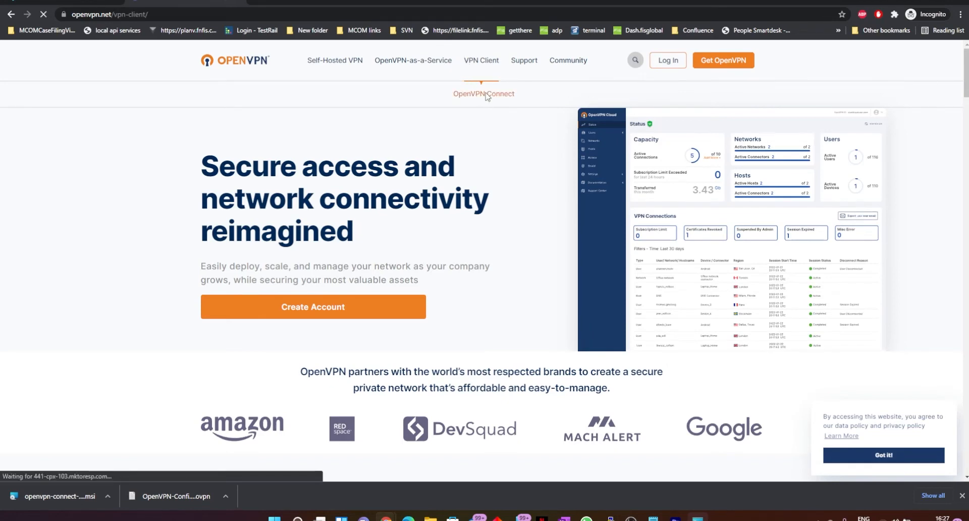
click(472, 301)
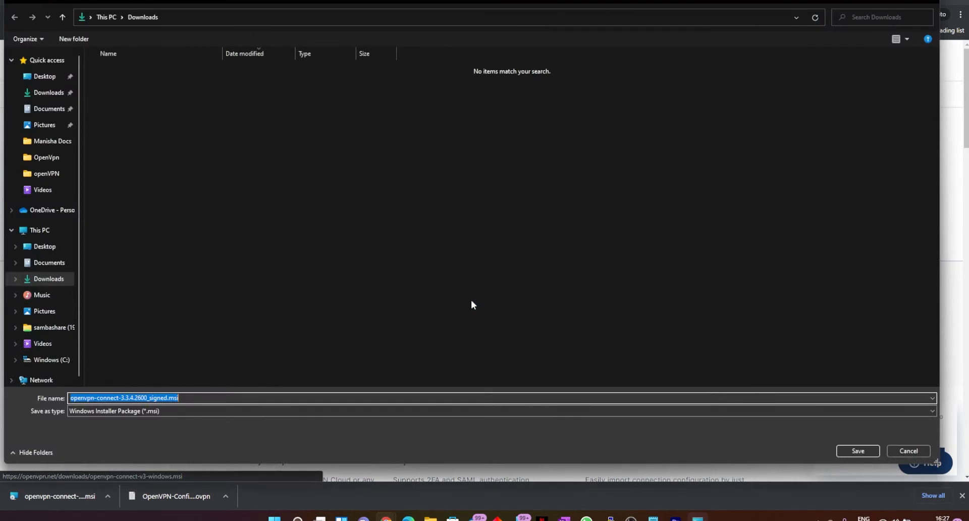
key(Return)
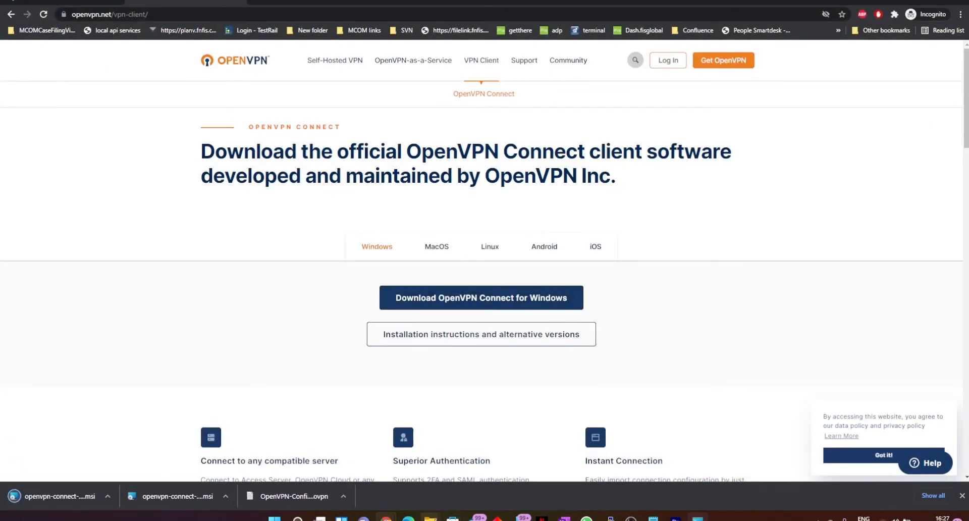
Step: Switch to File Explorer and launch openvpn-connect-3.3.4.2600_signed.msi from the Downloads folder
mouse_move(430, 517)
click(374, 468)
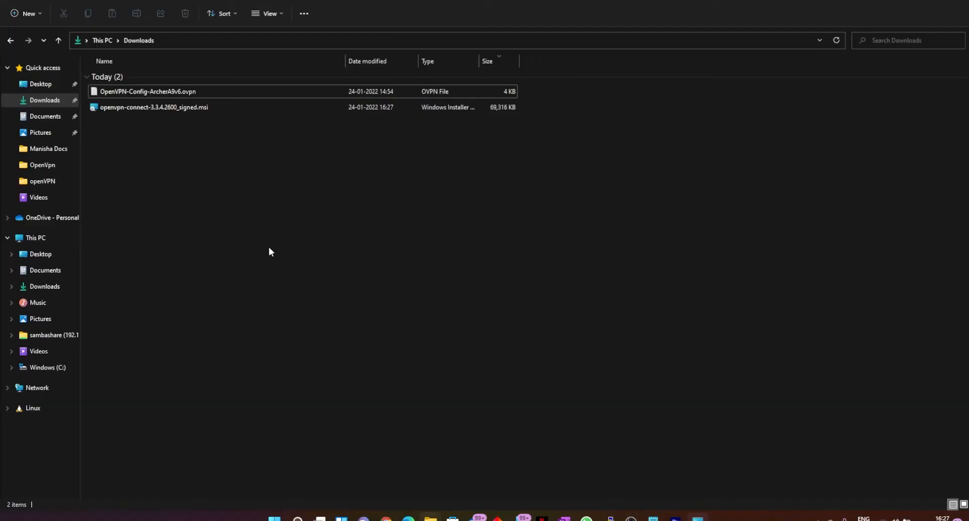
right_click(211, 160)
click(181, 107)
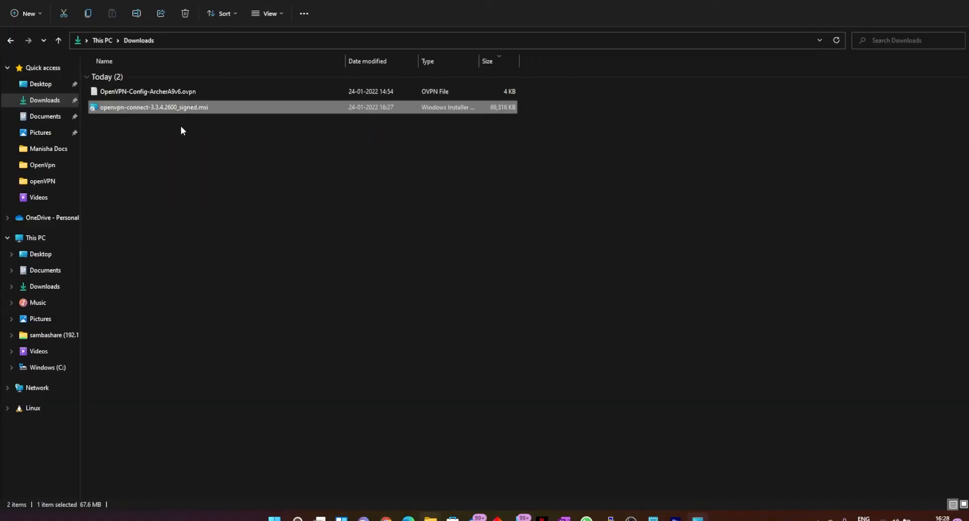
double_click(186, 108)
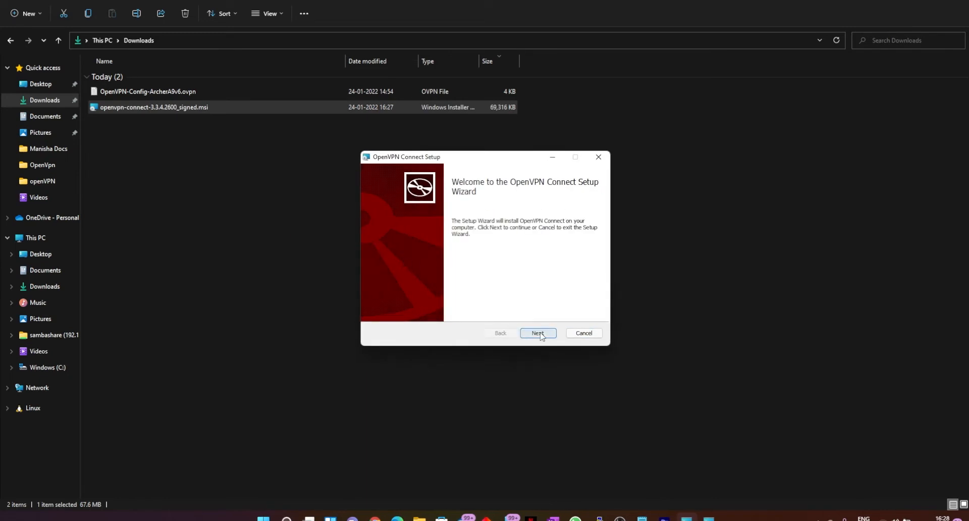
Step: Accept the license agreement in the OpenVPN Connect setup wizard and start the installation
click(537, 333)
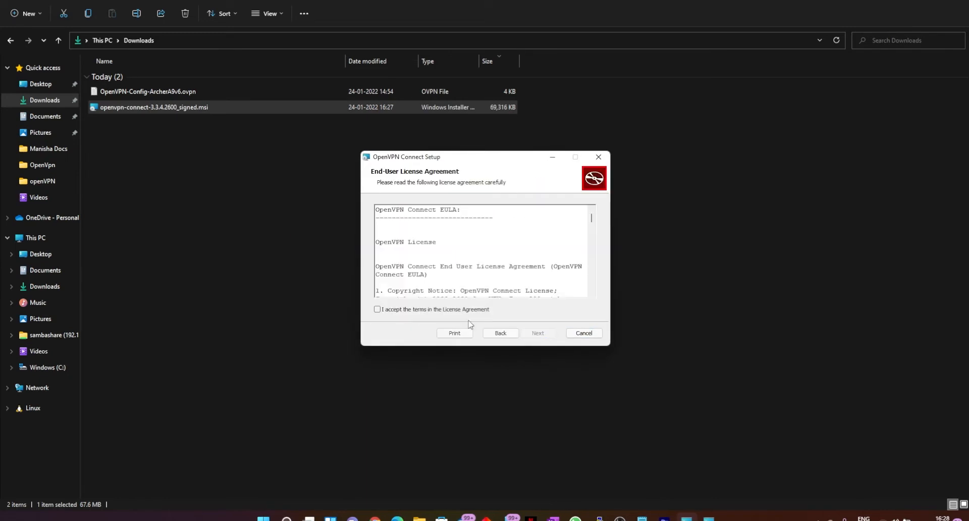
click(450, 310)
click(533, 337)
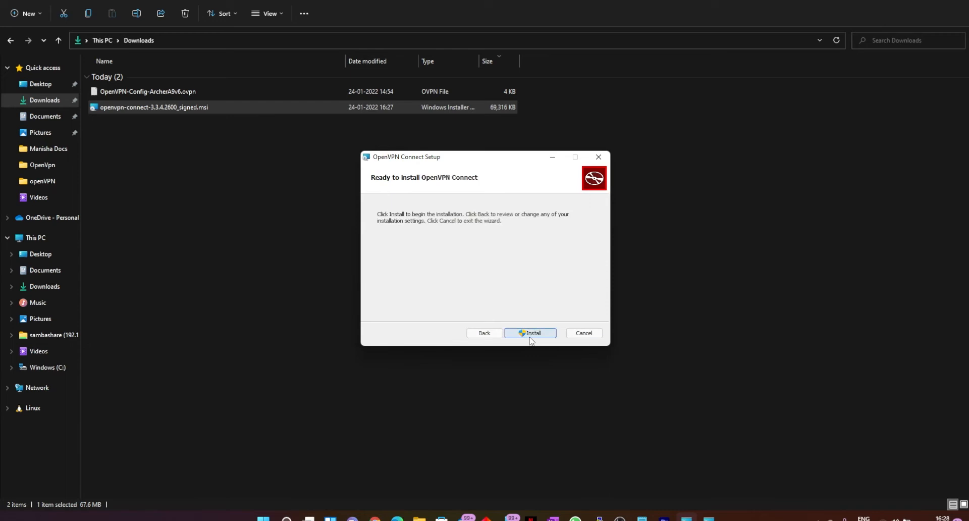
click(533, 337)
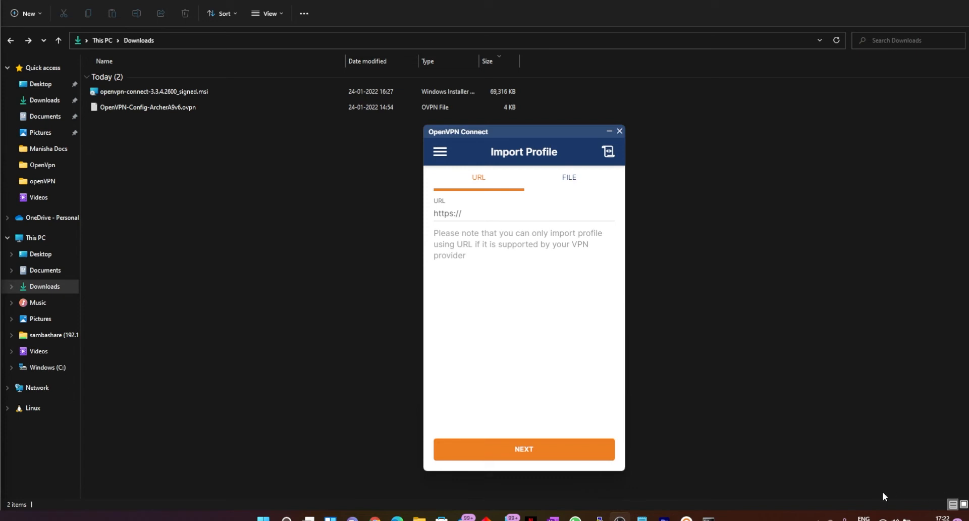
Step: Disconnect from the home router's open Wi-Fi network and refresh the list of available networks
click(894, 518)
click(831, 329)
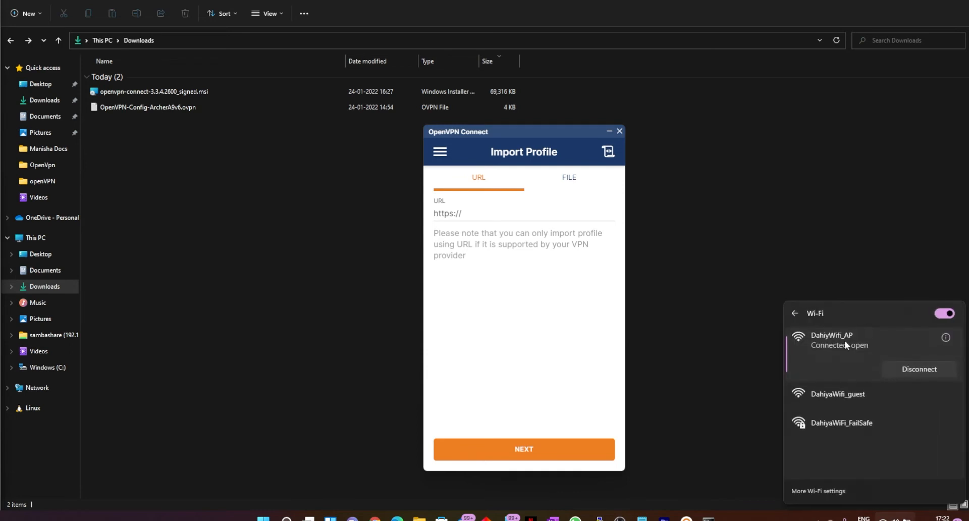
click(934, 368)
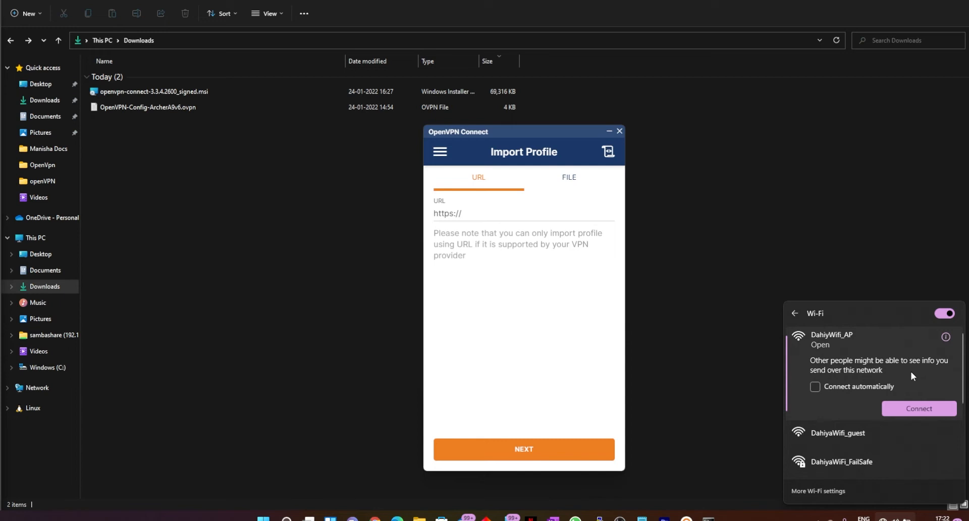
click(946, 313)
click(945, 314)
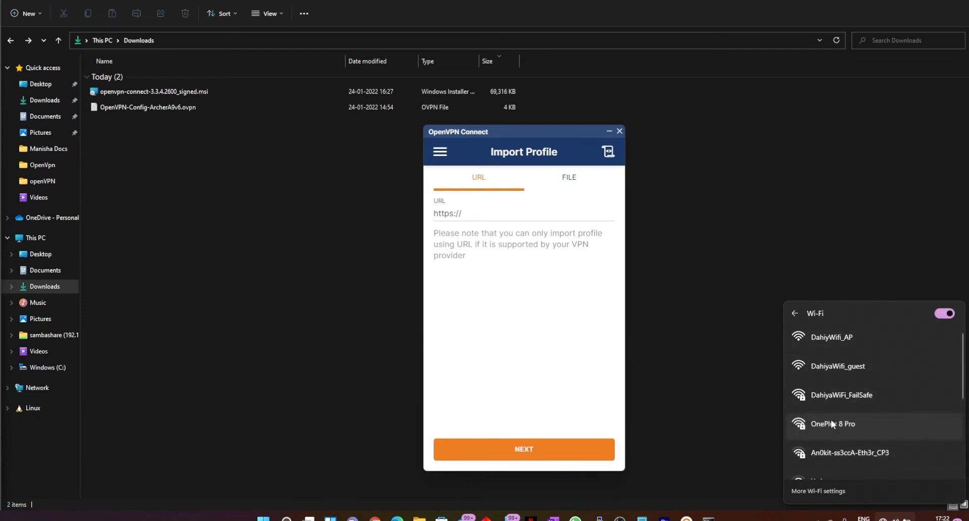
Step: Connect the laptop to the OnePlus 8 Pro mobile hotspot, retrying the connection if needed
click(832, 424)
click(892, 462)
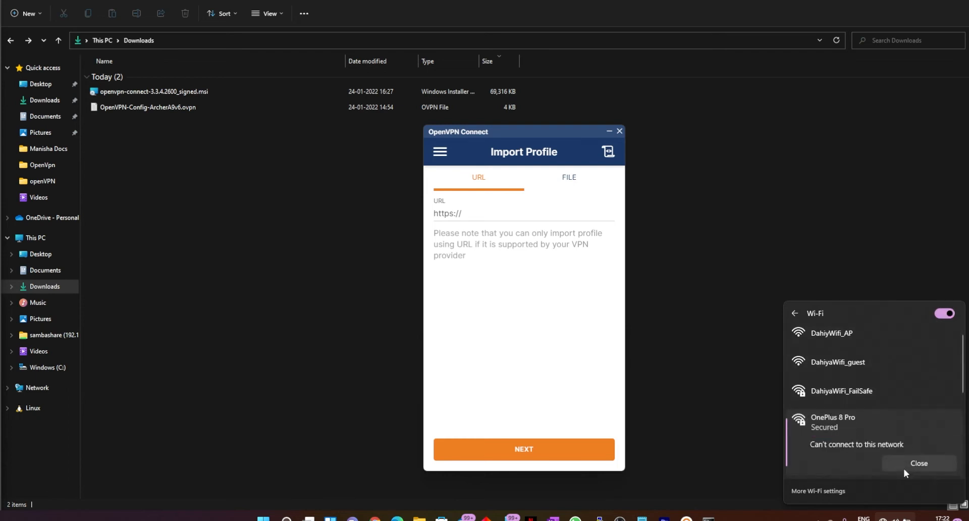
click(904, 468)
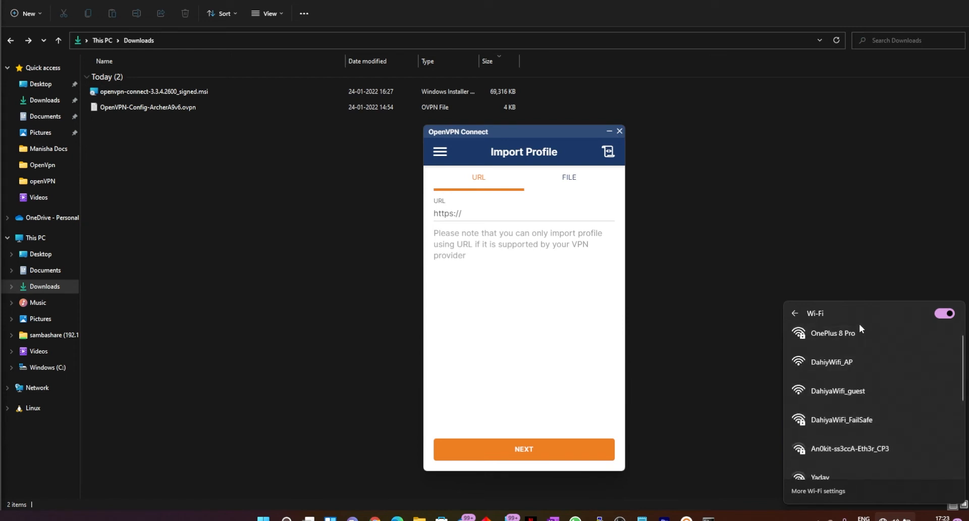
click(858, 336)
click(934, 387)
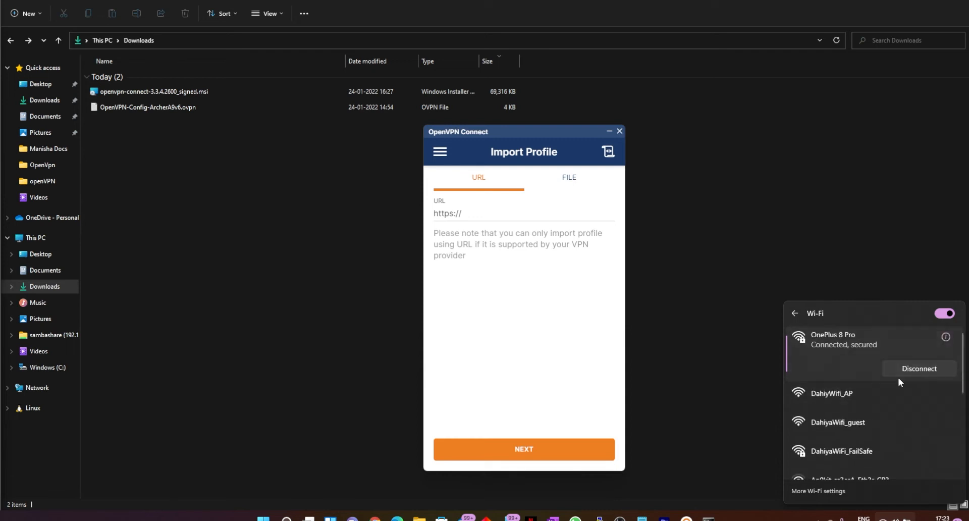
Step: Try to open the sambashare network location from This PC without the VPN, and return to the Downloads folder
click(41, 239)
click(194, 174)
double_click(193, 173)
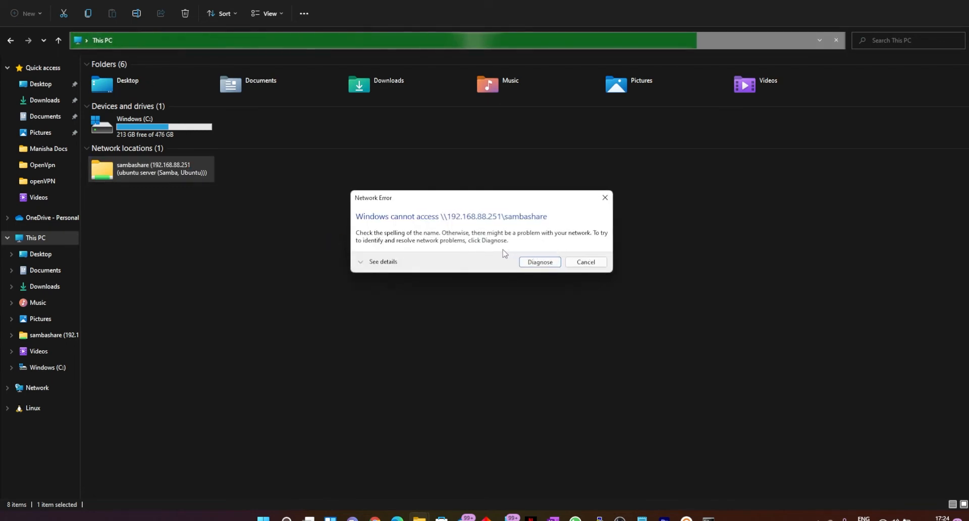
click(599, 265)
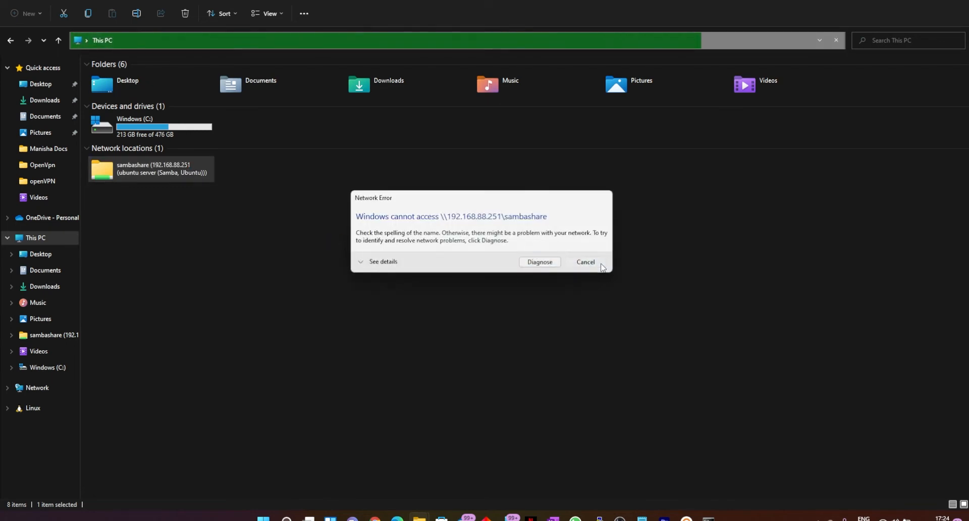
click(10, 41)
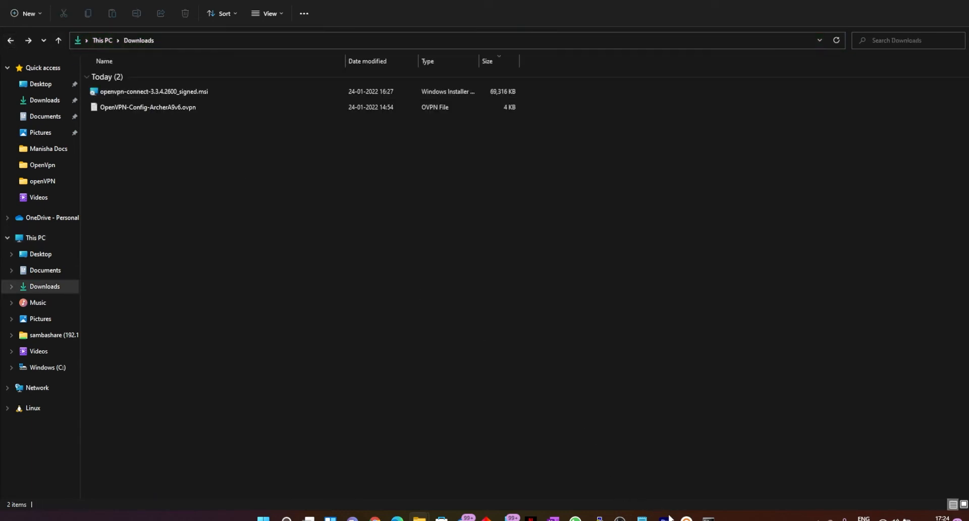
Step: Switch to OpenVPN Connect and import OpenVPN-Config-ArcherA9v6.ovpn from the Downloads folder as a file profile
click(686, 519)
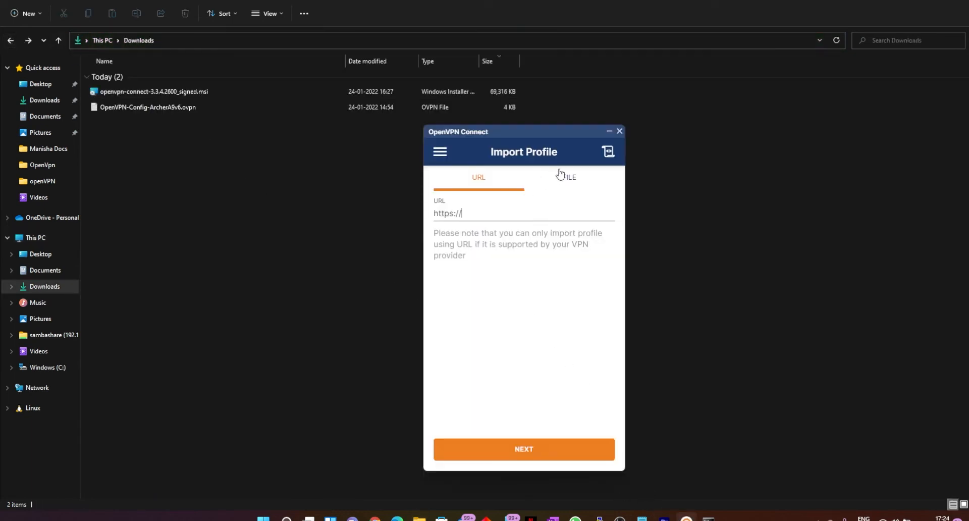
click(575, 180)
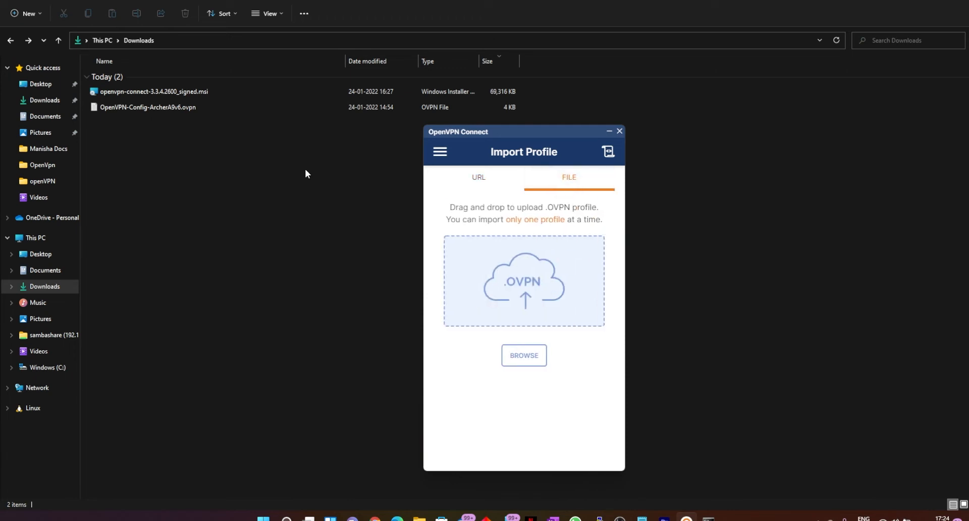
drag(158, 103, 505, 265)
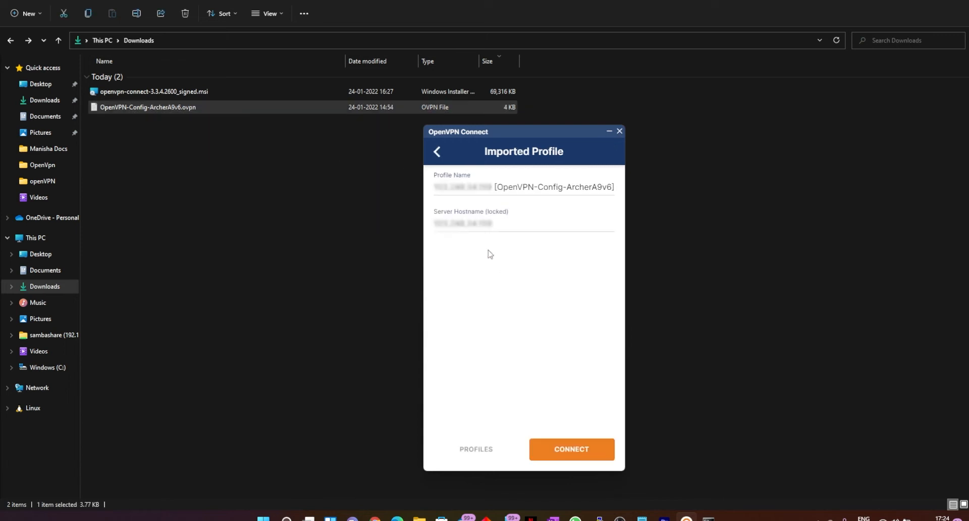
Step: Name the imported profile Home and connect to the VPN with it
triple_click(499, 183)
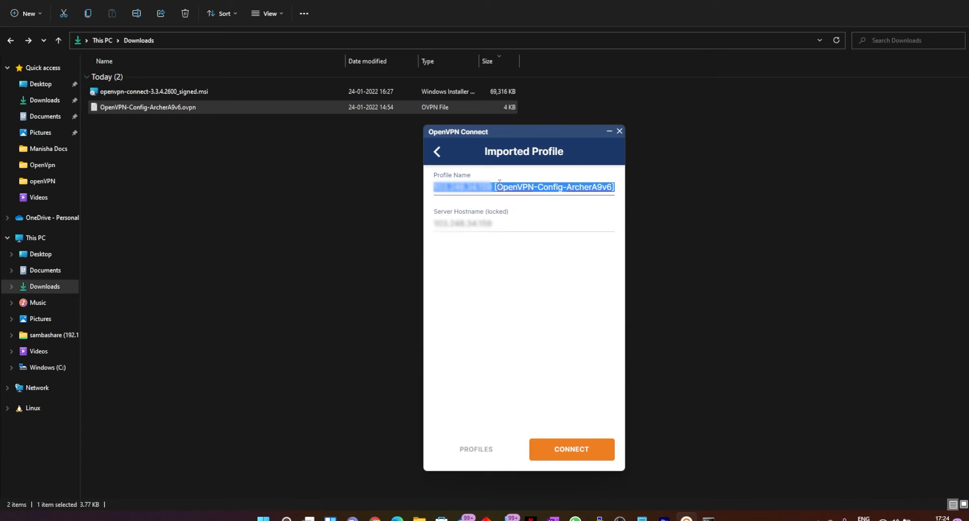
text(Home)
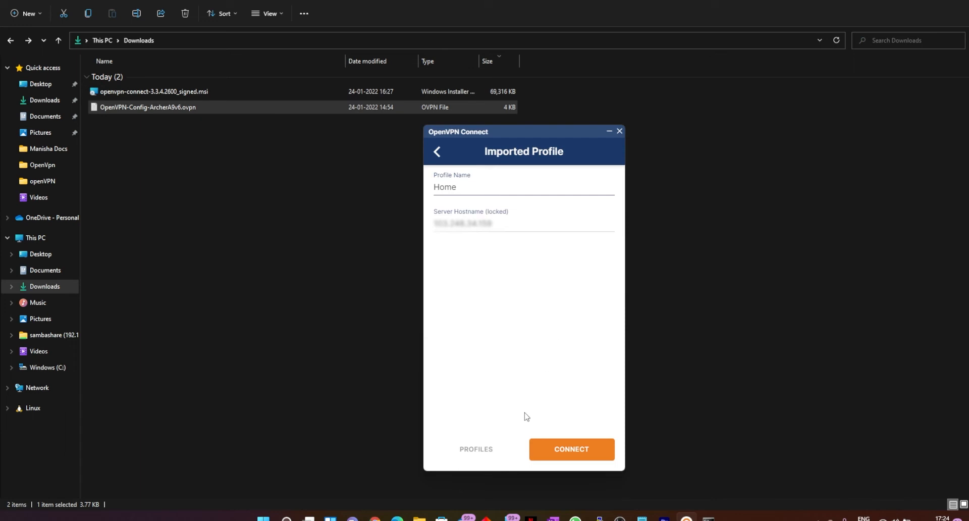
click(553, 446)
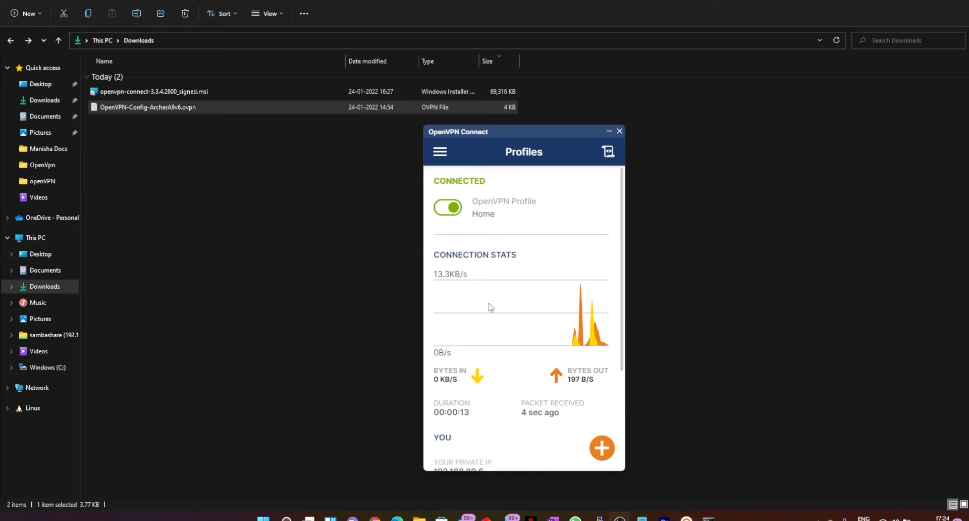
Step: Run ipconfig in Command Prompt and check the addresses of the Wi-Fi adapter and the VPN's Local Area Connection adapter
click(709, 518)
text(ipconfig)
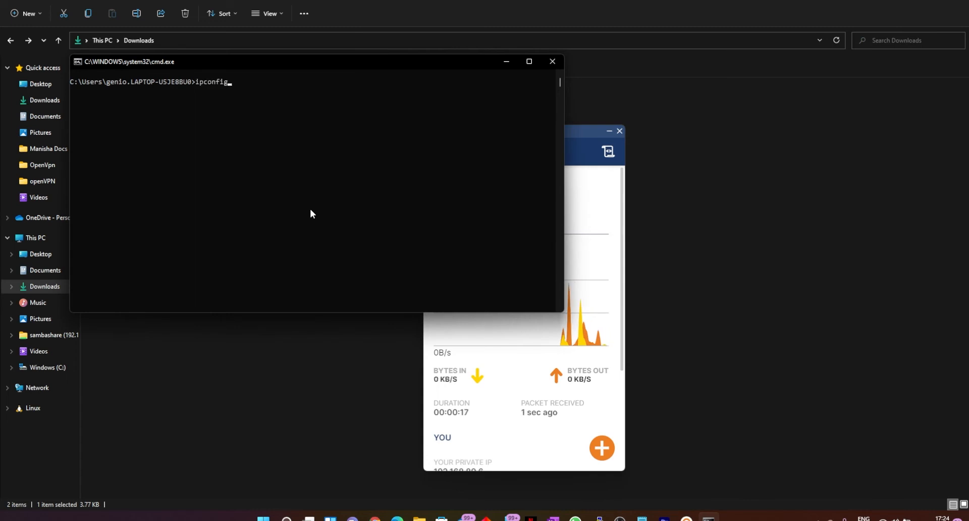
key(Return)
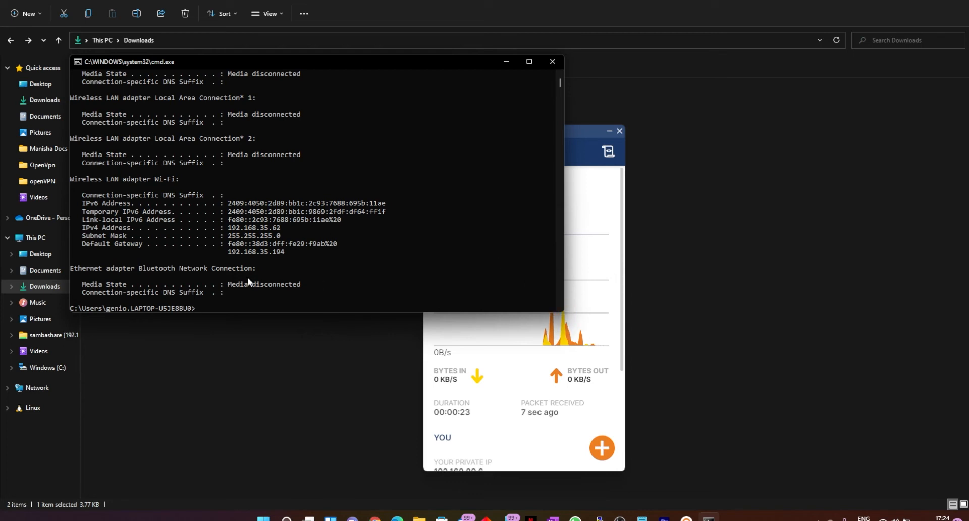
drag(287, 253, 230, 237)
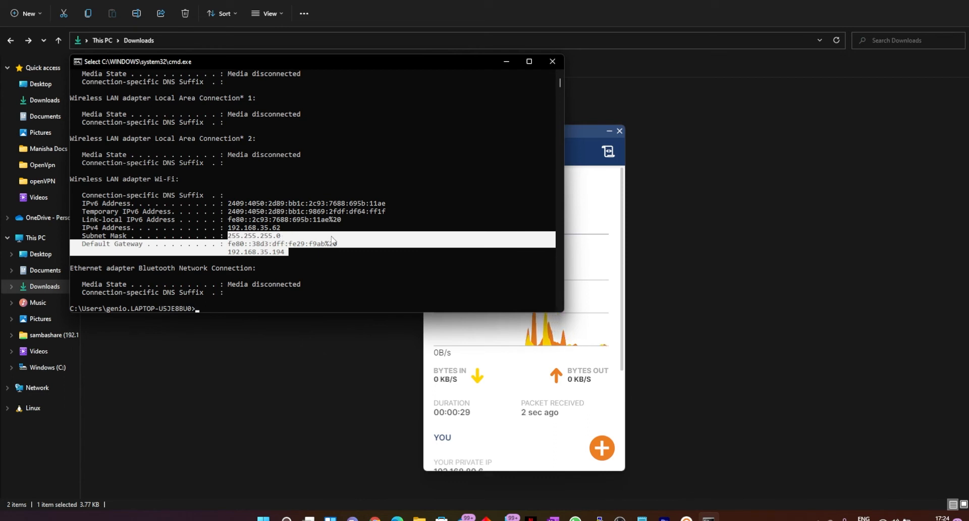
scroll(344, 213, up, 7)
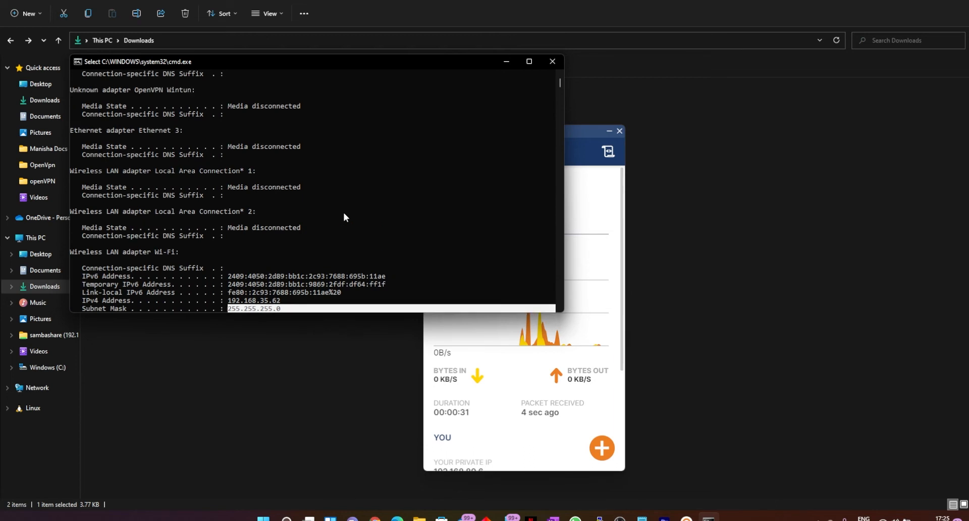
drag(283, 118, 232, 118)
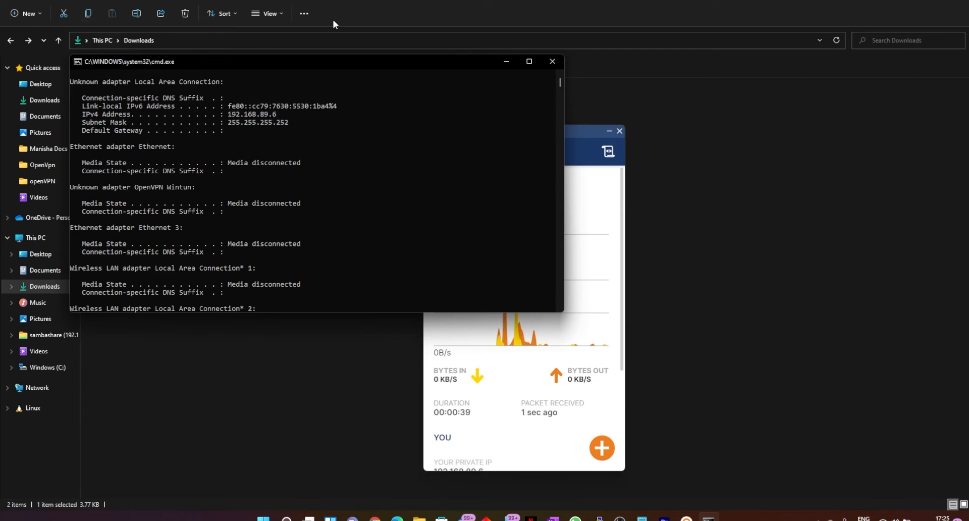
click(506, 61)
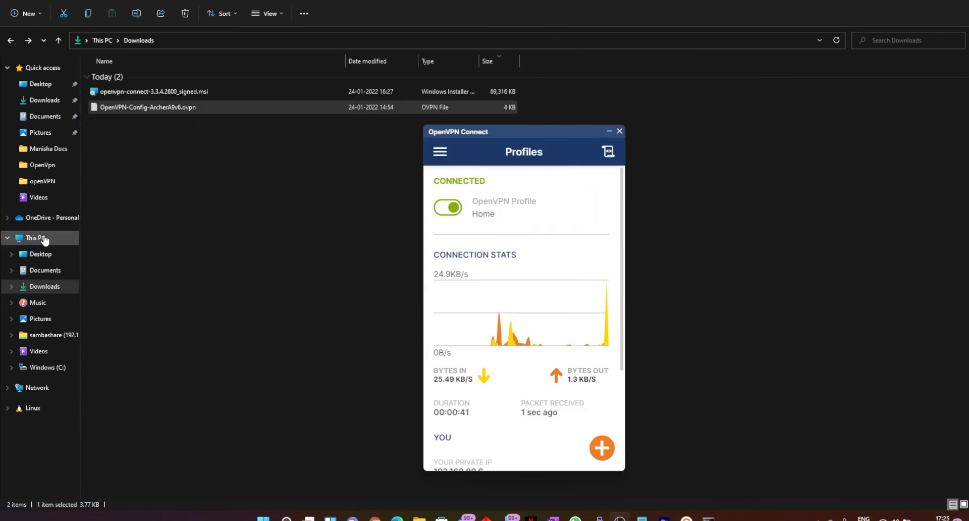
Step: Open the sambashare network location from This PC over the VPN to check access, and return to This PC
click(38, 238)
double_click(177, 168)
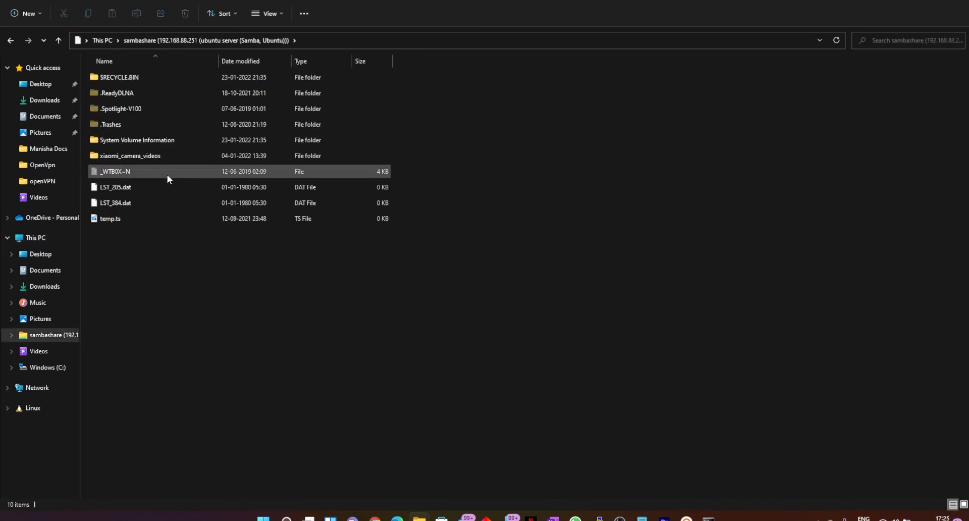
click(14, 46)
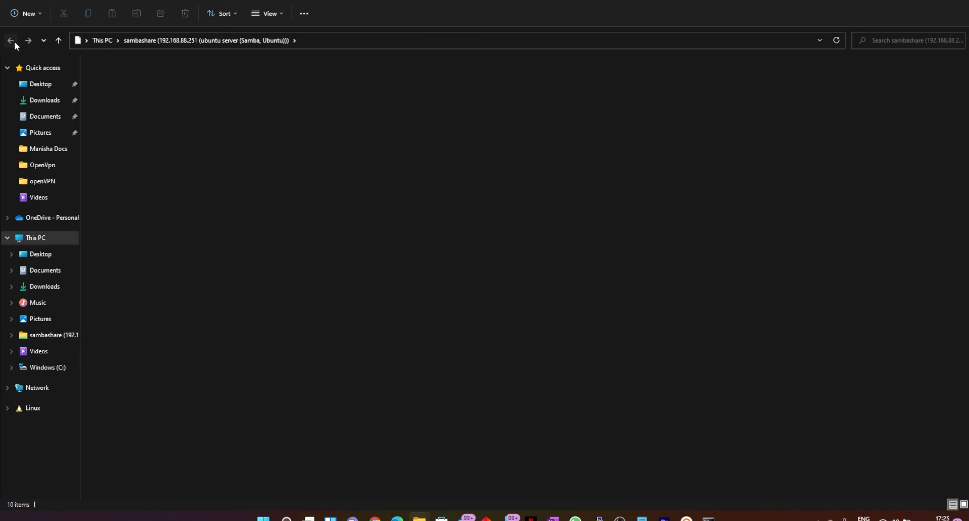
click(14, 46)
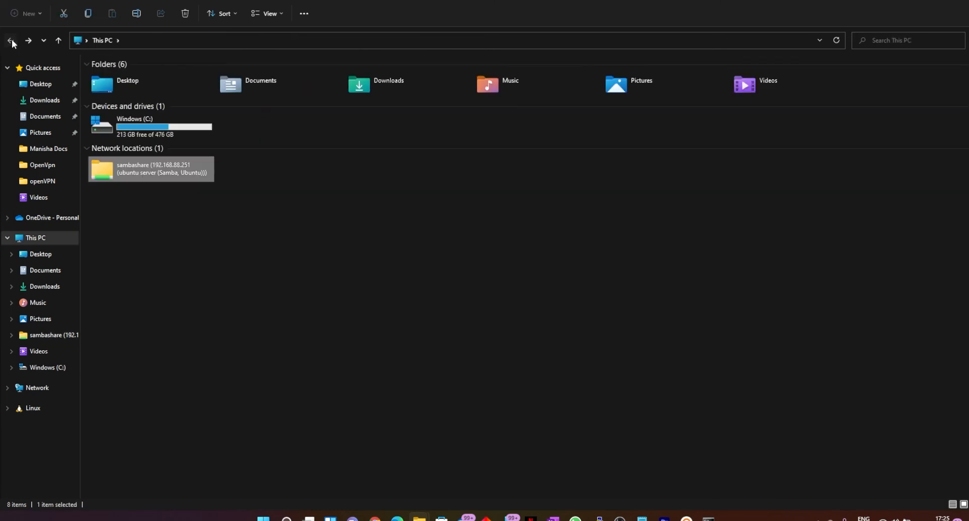
click(248, 264)
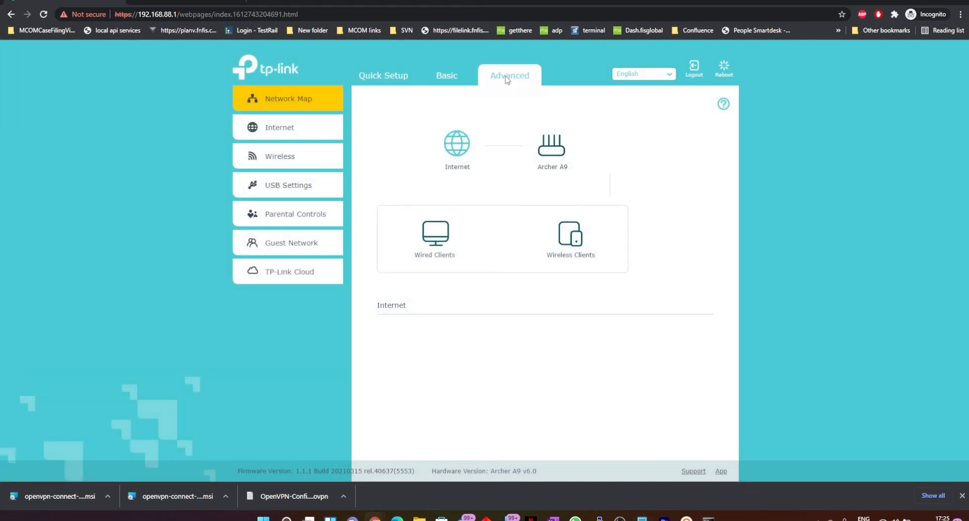
Step: Open the VPN Connections page in the router's advanced VPN Server settings and check the OpenVPN client's assigned IP
click(506, 80)
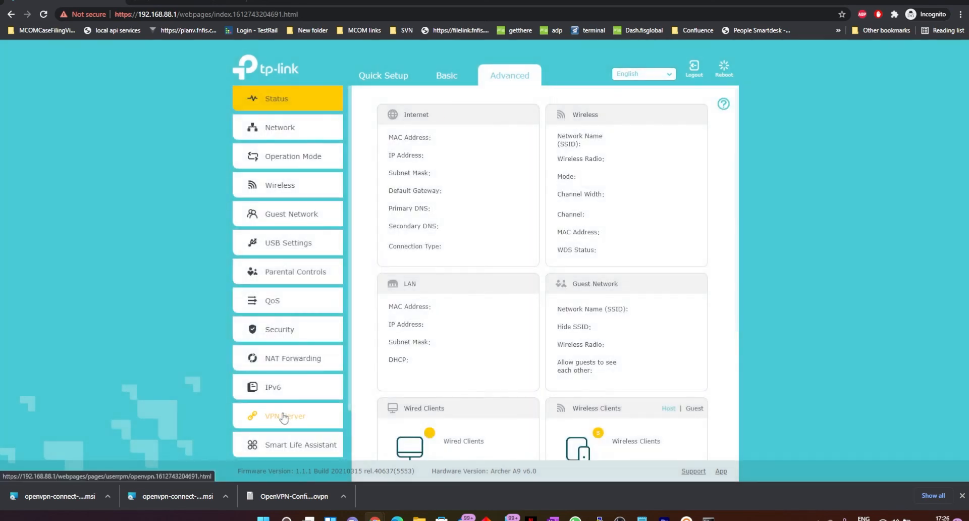
click(284, 418)
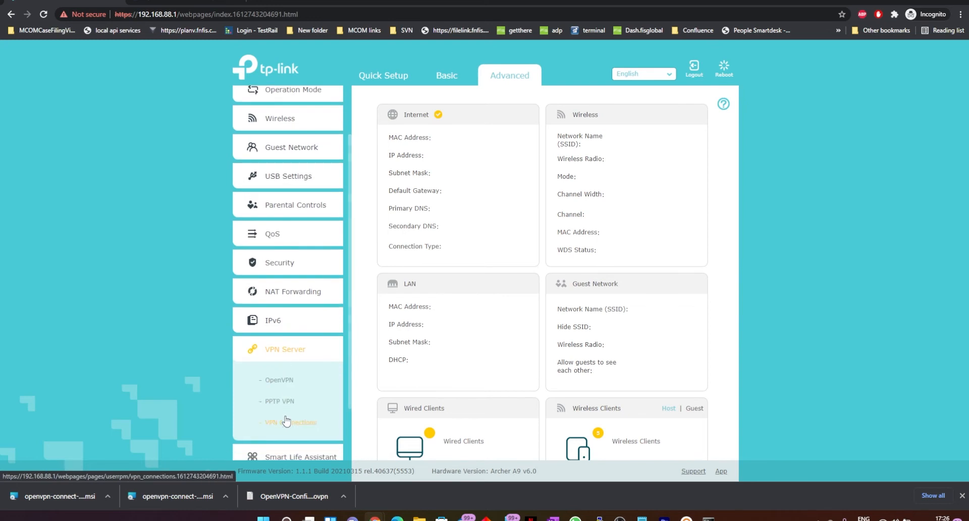
click(285, 421)
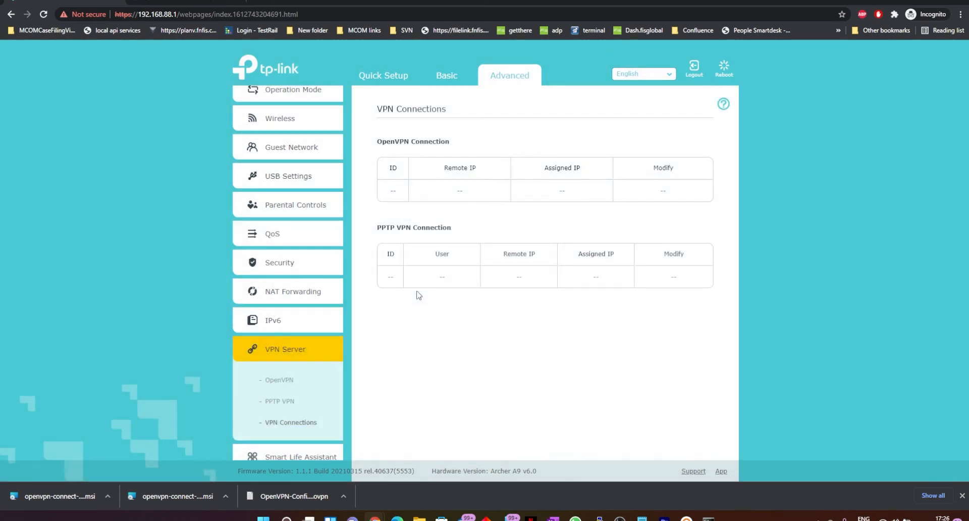
drag(438, 191, 584, 191)
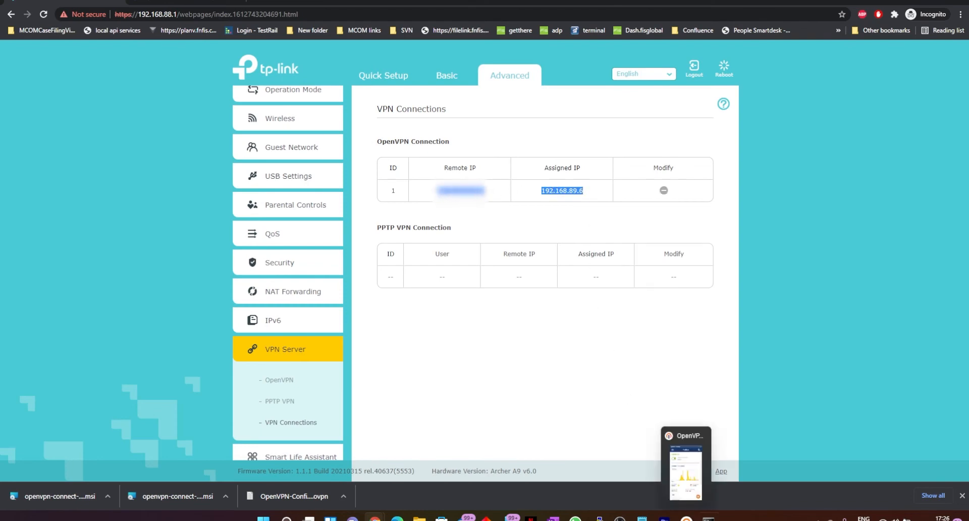
Step: Switch to Command Prompt and compare the Local Area Connection adapter's IPv4 address with the router's assigned IP
click(708, 518)
mouse_move(292, 106)
mouse_down()
mouse_move(250, 117)
mouse_move(287, 120)
mouse_up()
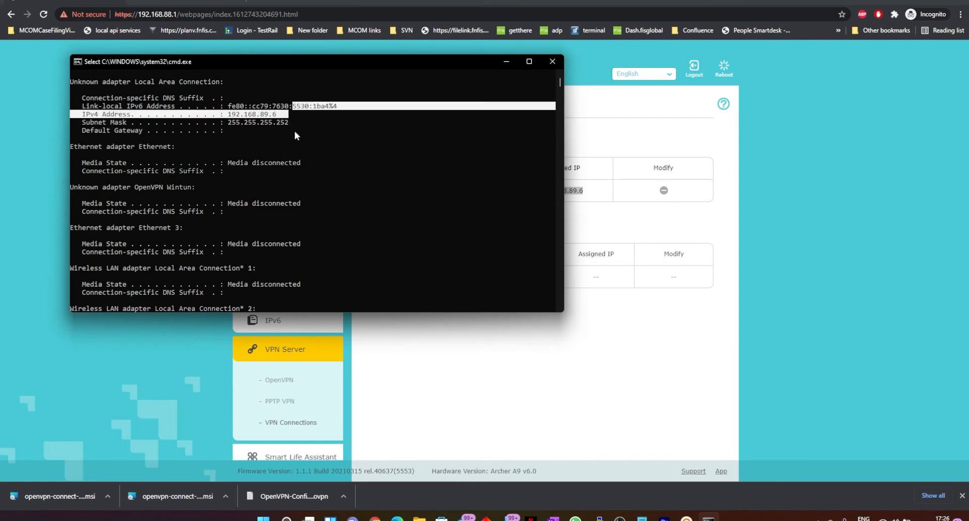
click(294, 132)
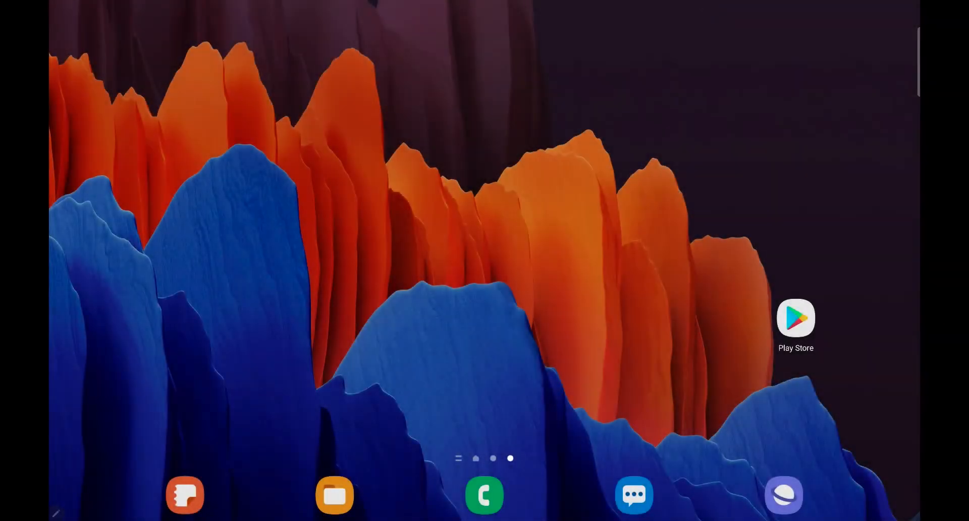
Step: Switch to the Play Store on the Android tablet and install OpenVPN Connect – Fast & Safe SSL VPN Client
click(800, 329)
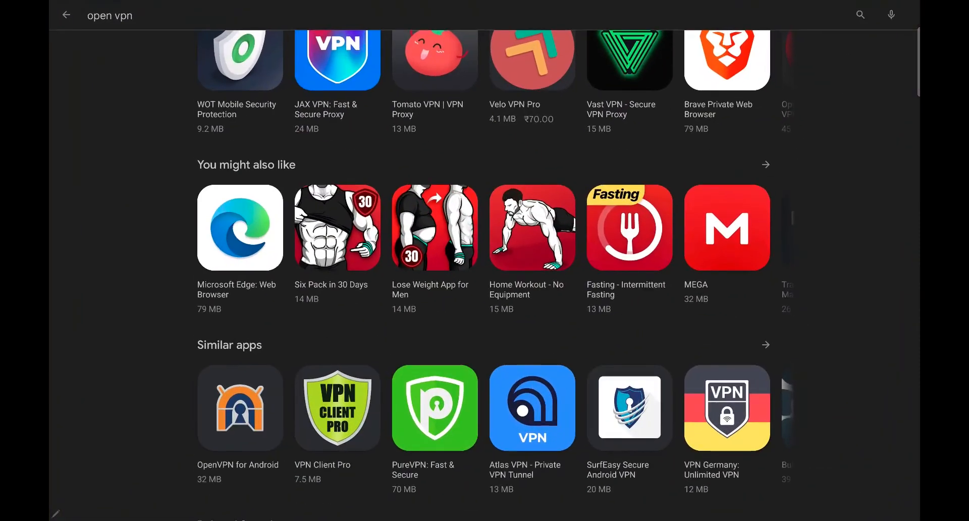
scroll(484, 275, up, 6)
click(745, 61)
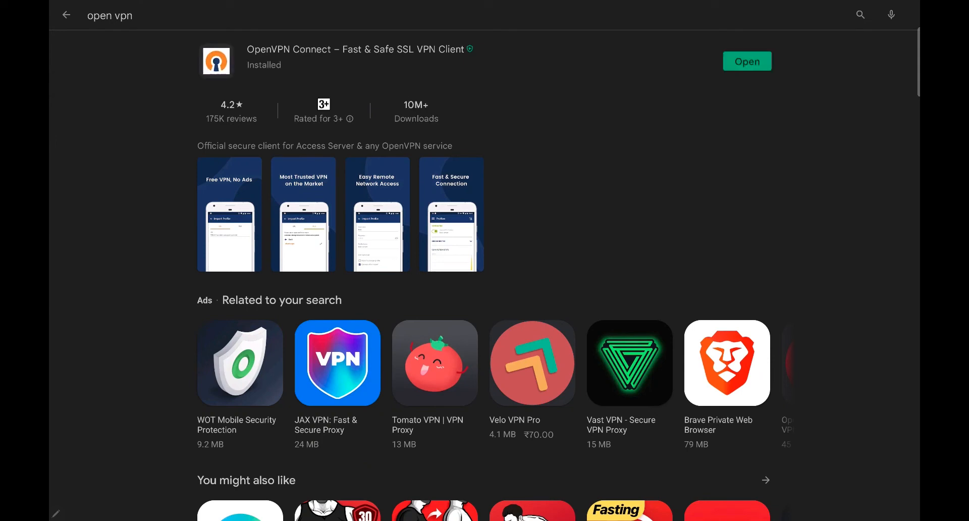
Step: Launch OpenVPN Connect on the tablet and agree to its data collection, use and retention policy
click(746, 61)
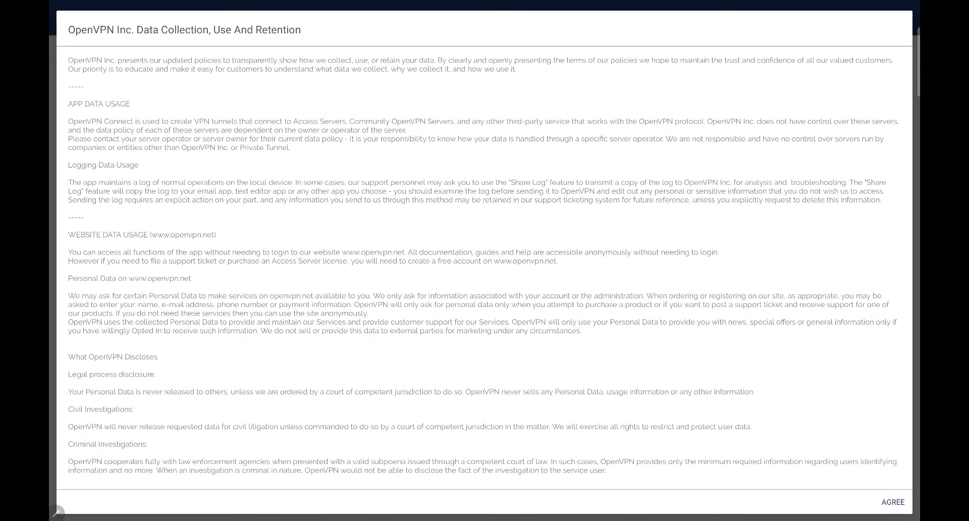
click(893, 502)
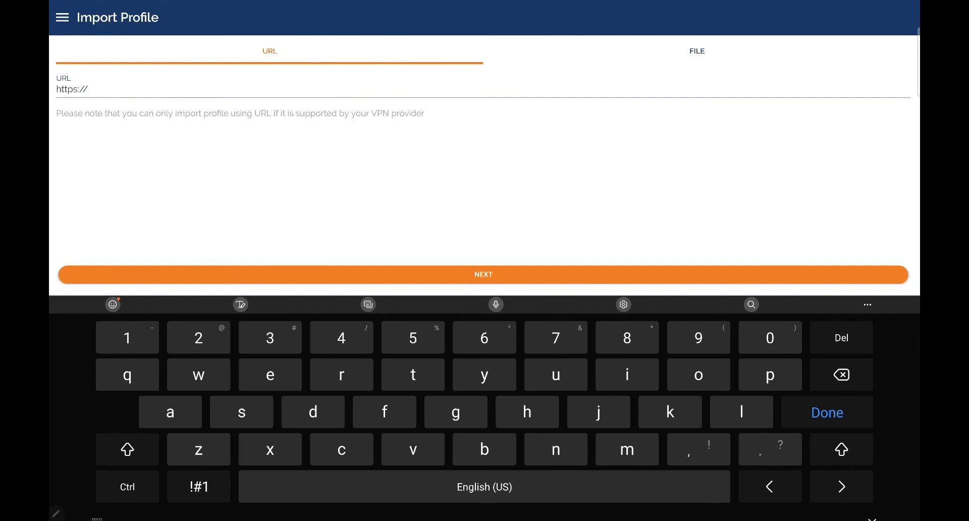
Step: Import the profile file OpenVPN-Config-ArcherA9v6.ovpn from the tablet's Download folder
click(872, 517)
click(697, 51)
click(501, 473)
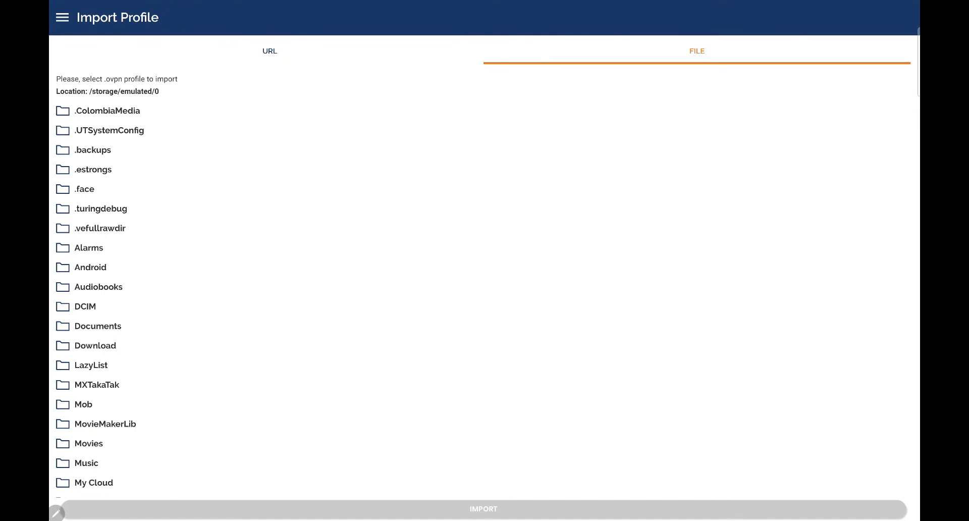
click(132, 345)
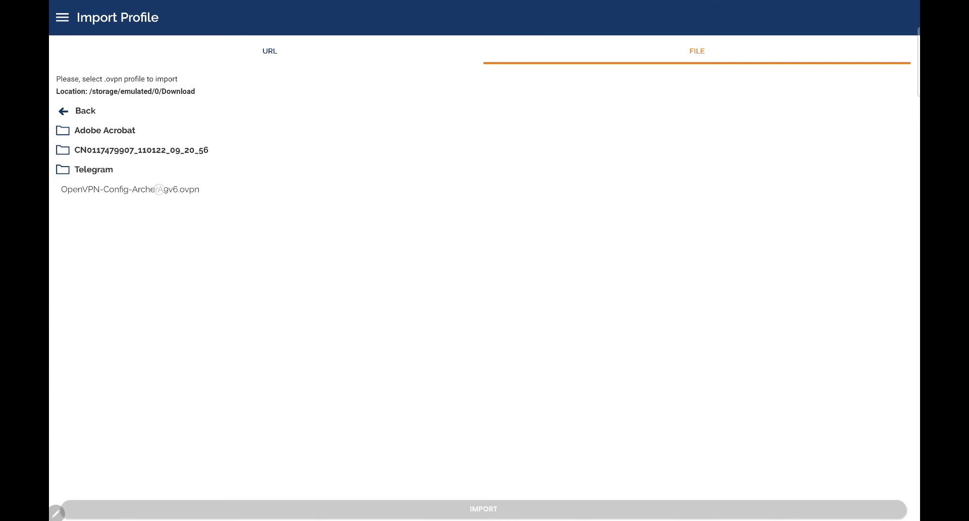
click(159, 190)
click(638, 507)
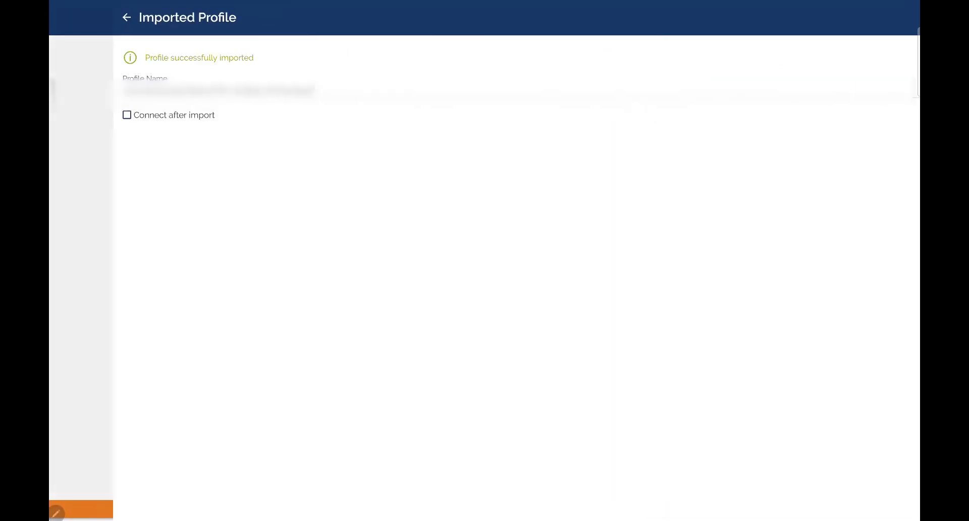
Step: Rename the imported profile as home and add it to the profile list
click(295, 92)
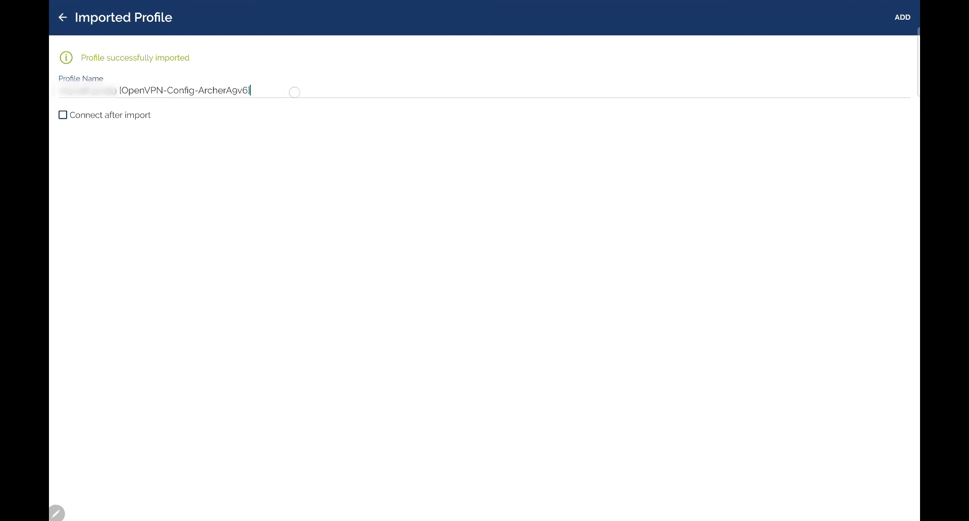
key(BackSpace)
key(BackSpace)
key(BackSpace)
key(BackSpace)
key(BackSpace)
key(BackSpace)
key(BackSpace)
key(BackSpace)
key(BackSpace)
key(BackSpace)
key(BackSpace)
key(BackSpace)
key(BackSpace)
key(BackSpace)
key(BackSpace)
key(BackSpace)
key(BackSpace)
key(BackSpace)
key(BackSpace)
key(BackSpace)
key(BackSpace)
key(BackSpace)
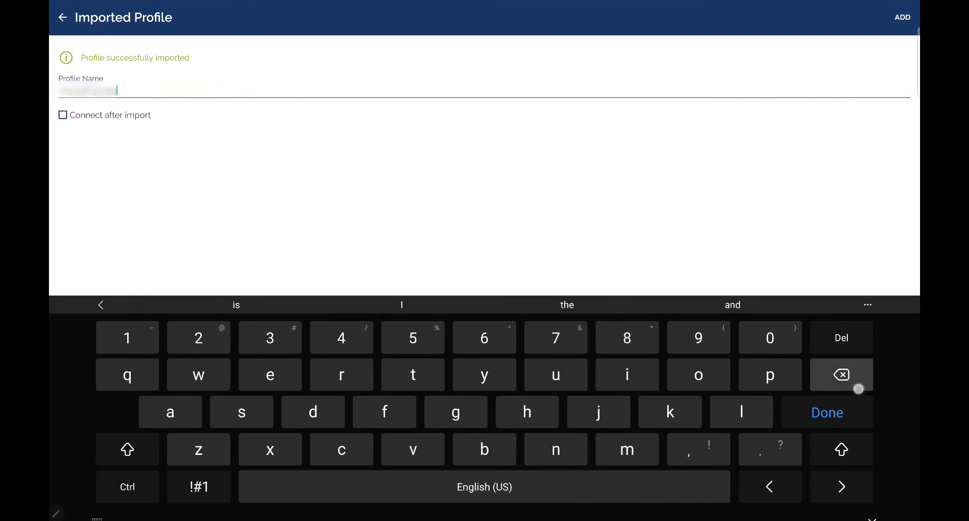
text(home)
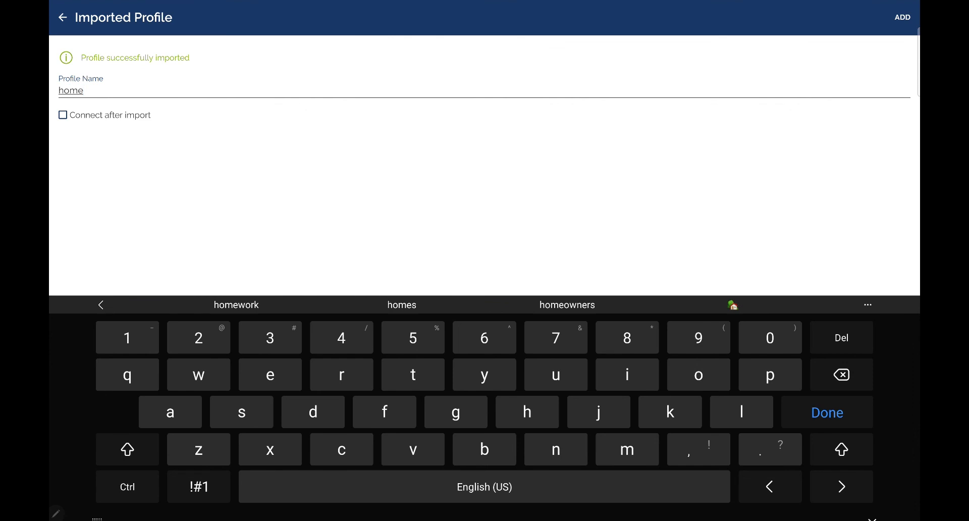
click(853, 414)
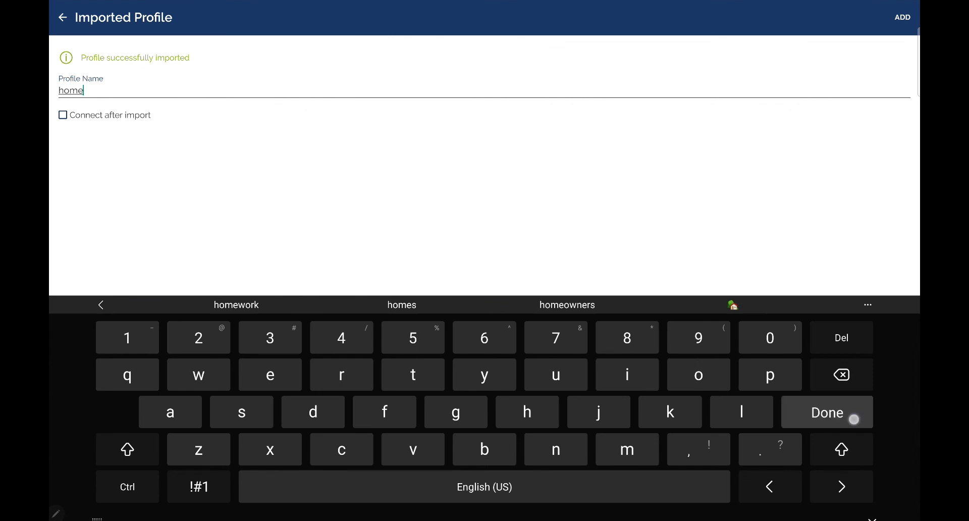
click(903, 18)
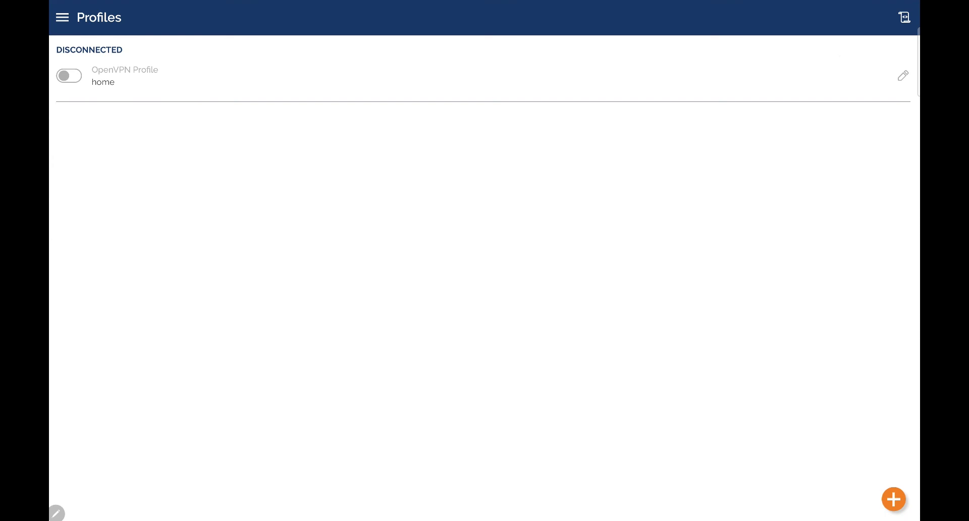
Step: Open the tablet's Wi-Fi settings and switch the connection from DahiyWifi_AP to the OnePlus 8 Pro hotspot
drag(681, 2, 679, 151)
drag(676, 96, 674, 282)
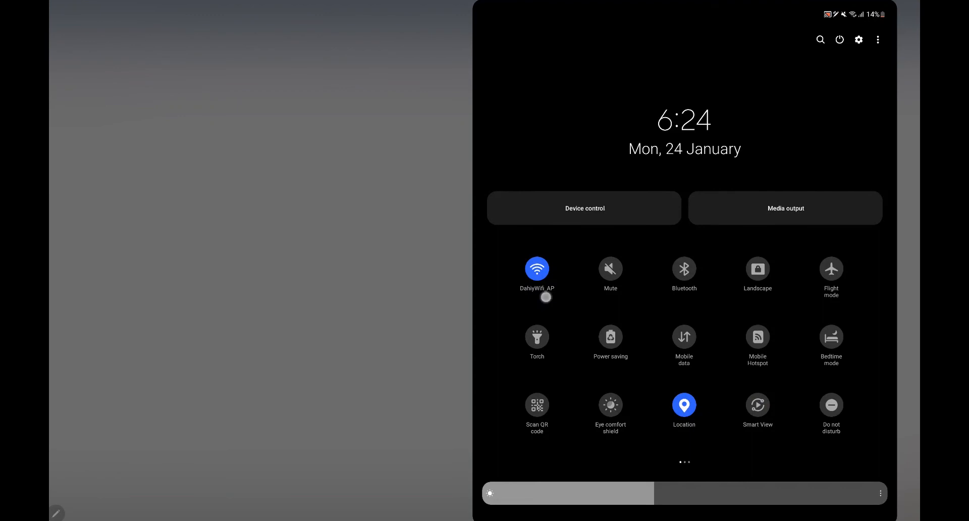
click(546, 296)
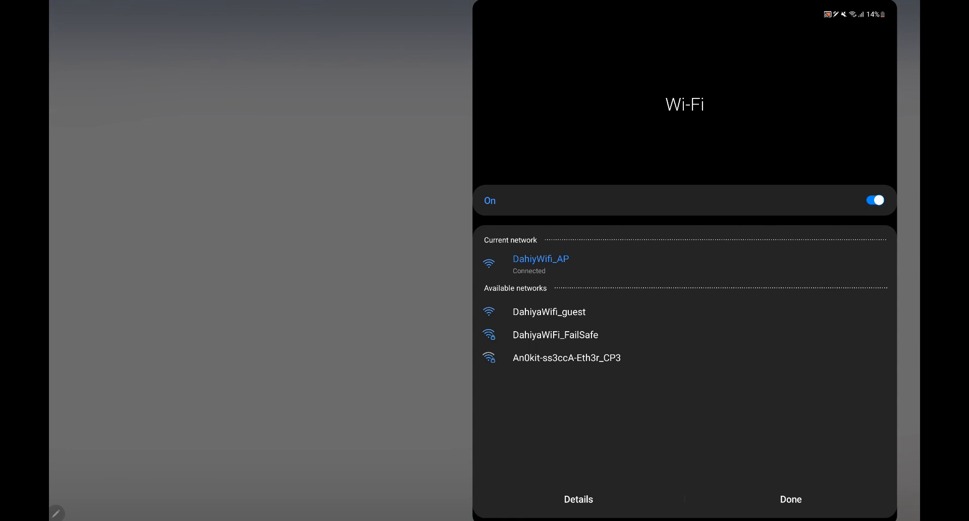
click(877, 200)
click(877, 200)
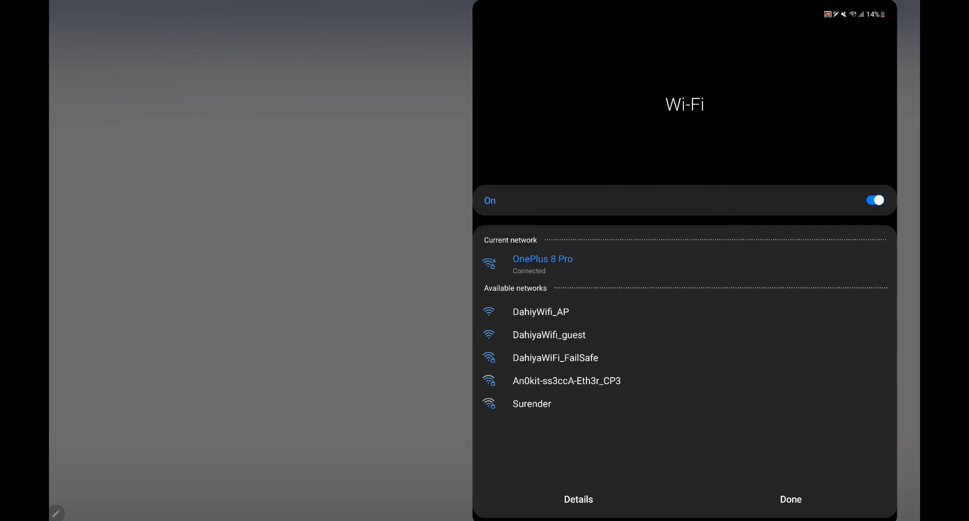
click(800, 501)
Step: Return to OpenVPN Connect, connect the home profile and accept the VPN connection request
click(161, 266)
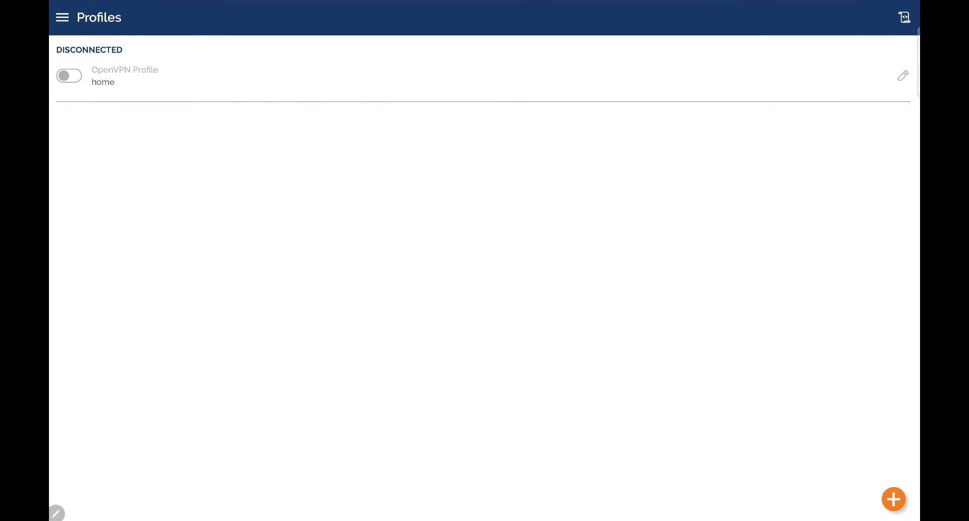
click(69, 75)
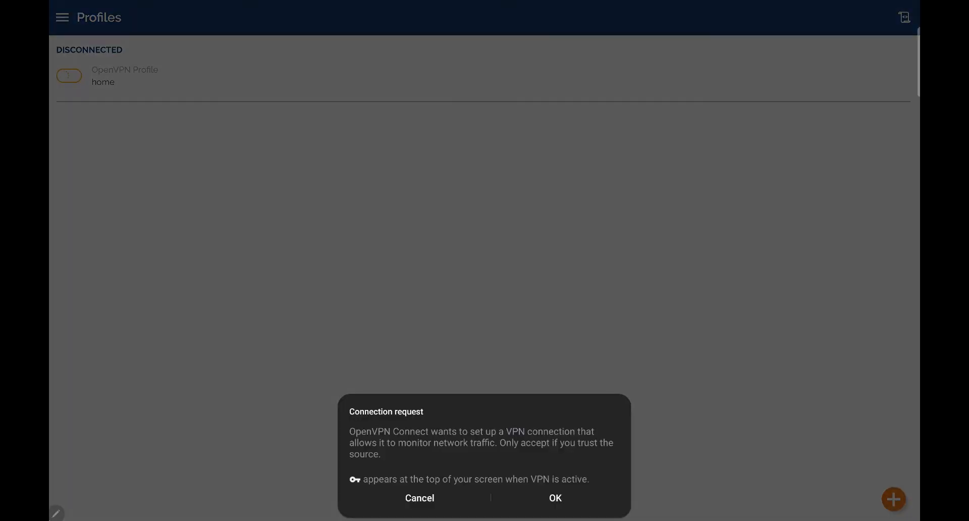
click(555, 497)
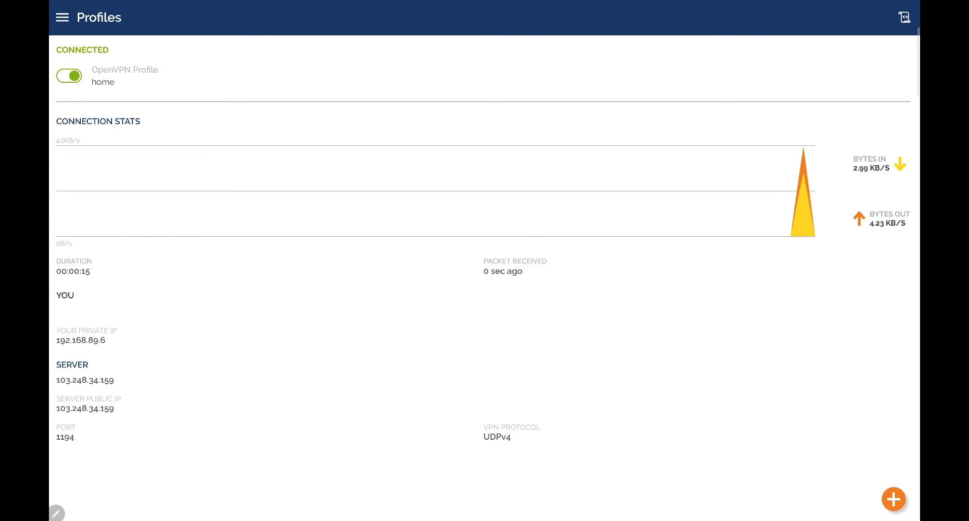
Step: Switch to the tablet's web browser, log in to the router at tplinkwifi.net and show its advanced settings
key(super)
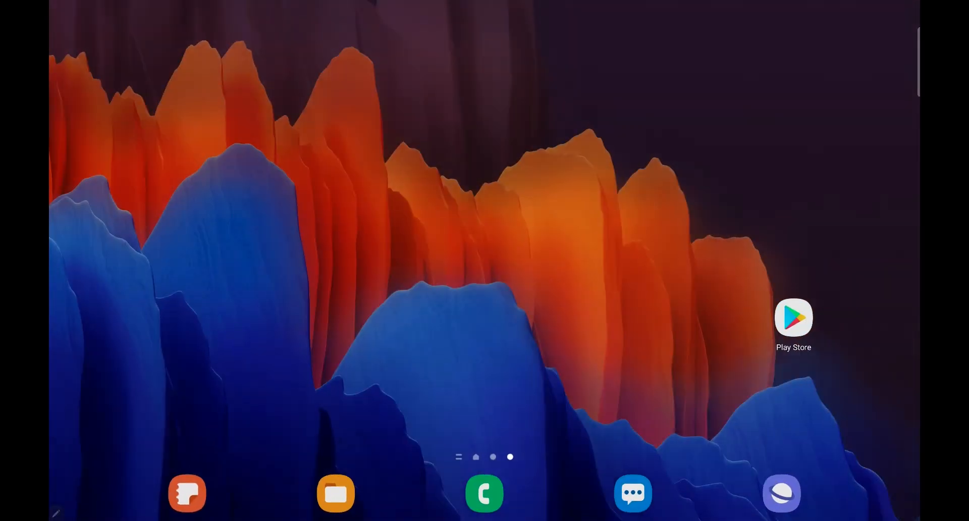
click(780, 492)
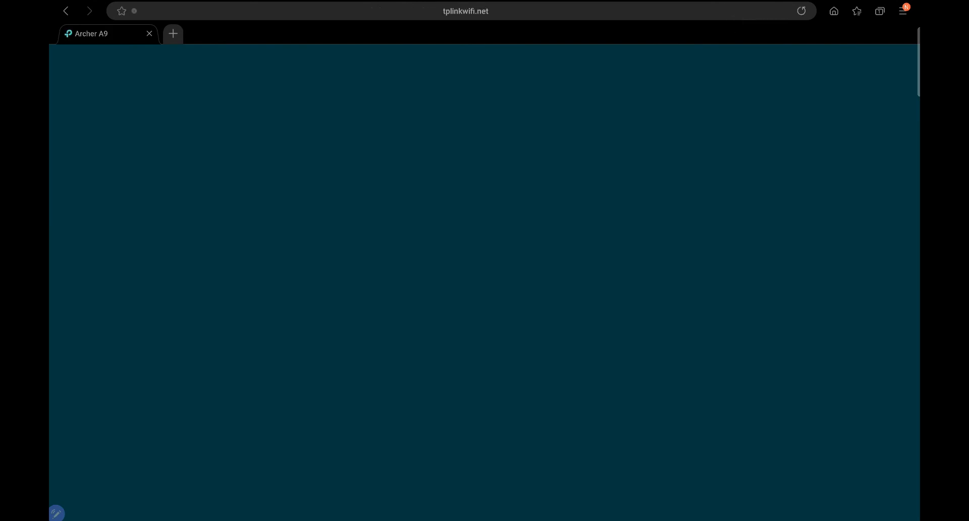
click(483, 180)
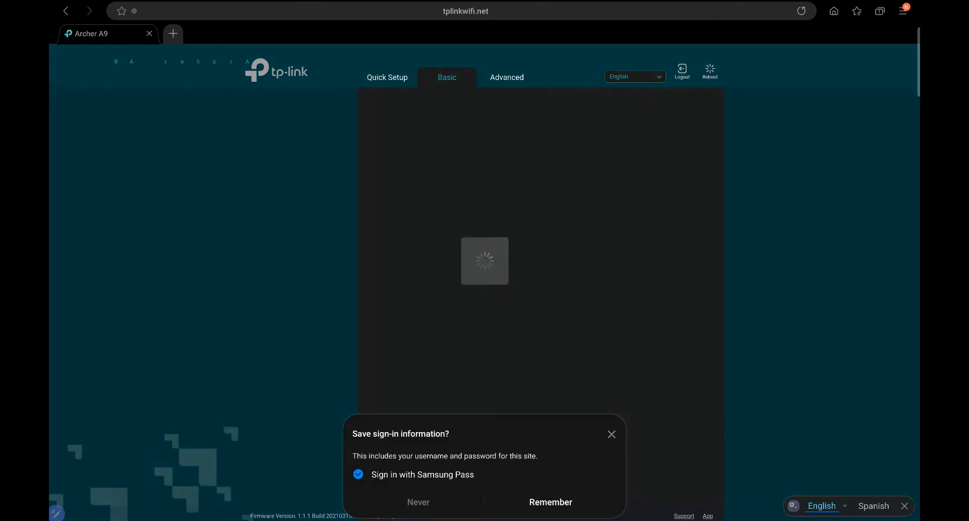
click(506, 78)
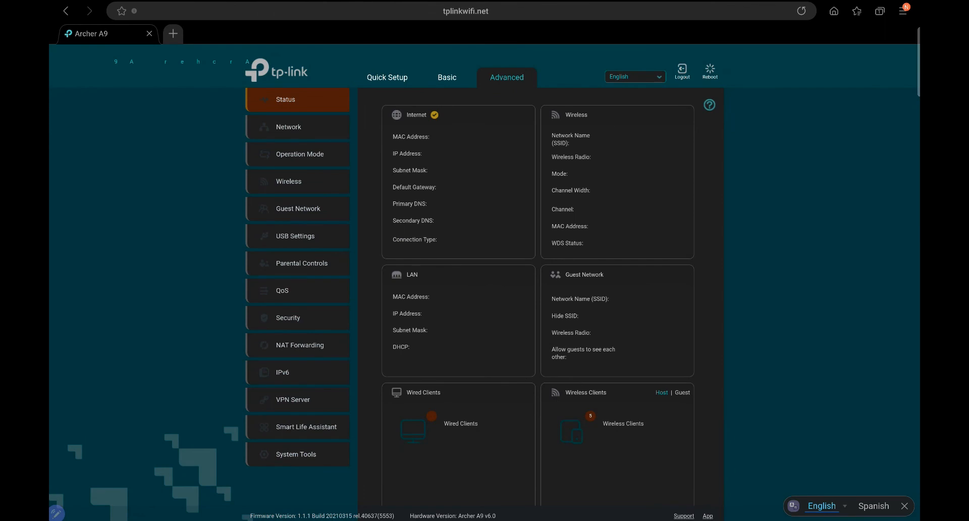
Step: Load the router's page at 192.168.88.1 and open VPN Connections in the advanced VPN Server settings
click(800, 10)
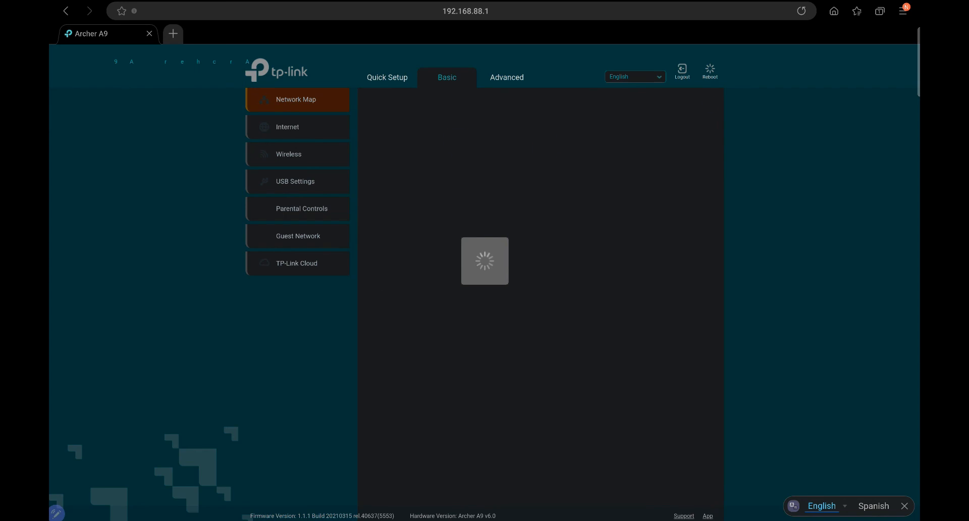
click(507, 77)
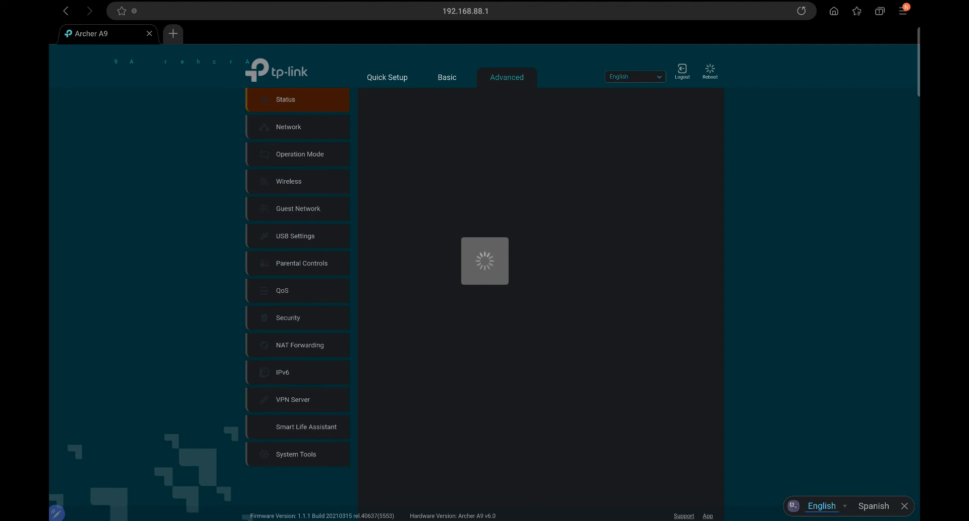
click(295, 401)
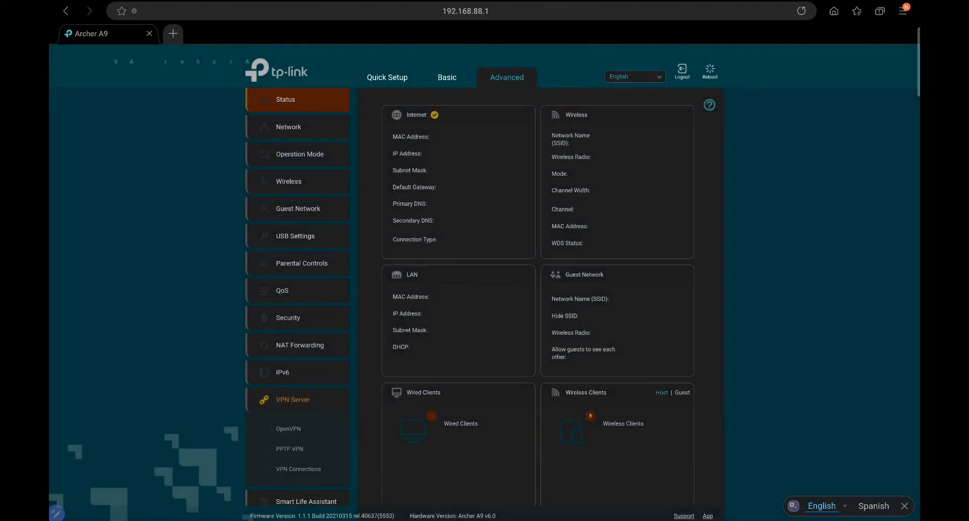
click(302, 469)
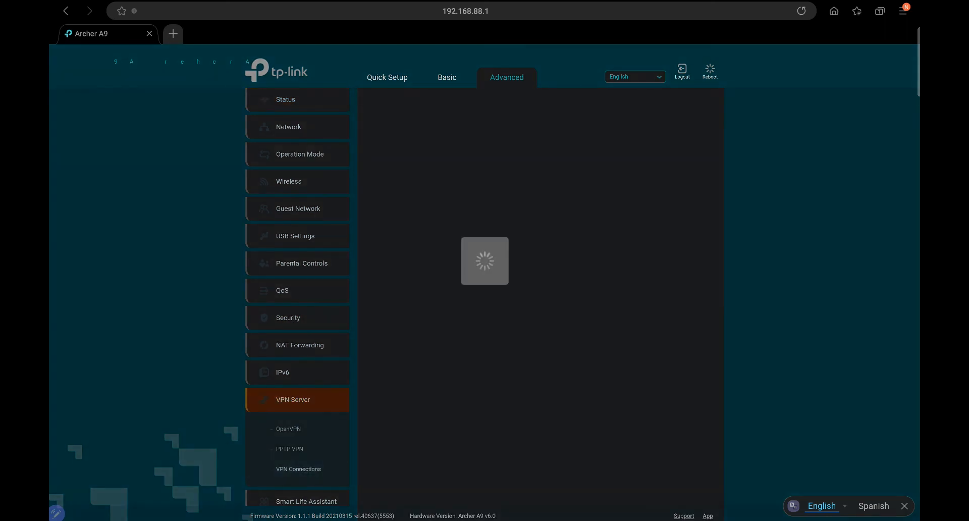